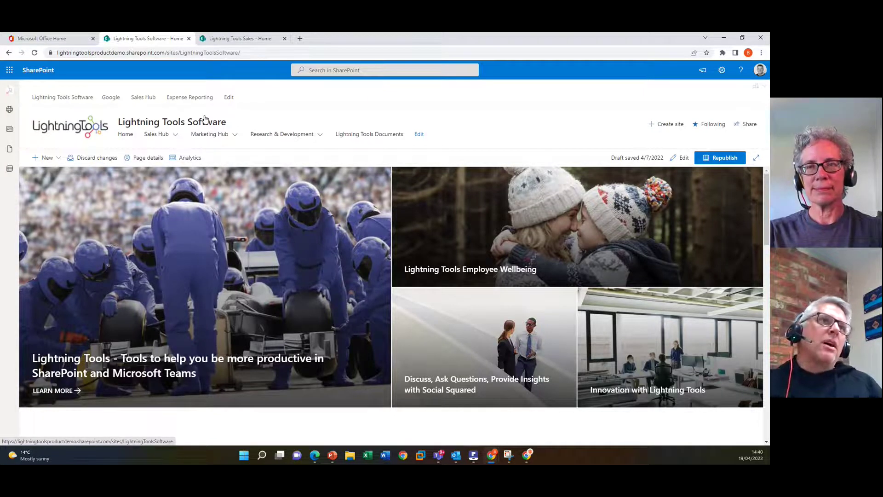
Add a blank page to the Lightning Tools Software site titled 'Lightning Conductor'
{"action": "left_click", "coordinate": [721, 75]}
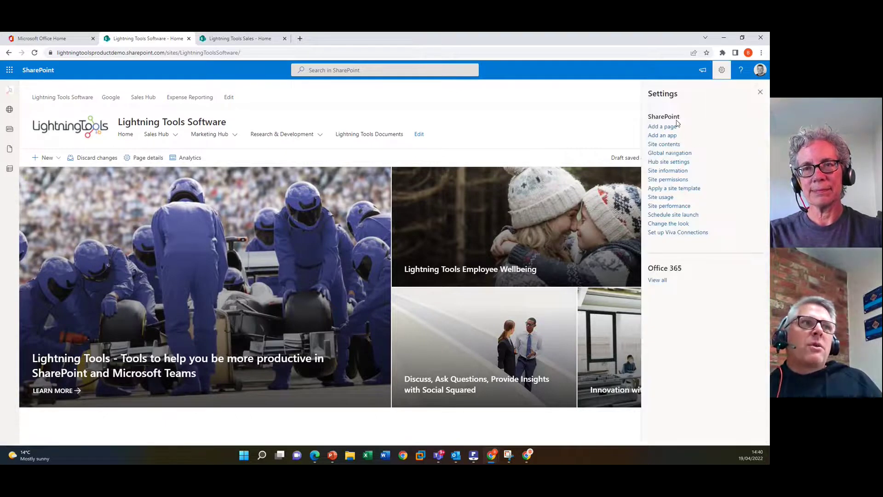
{"action": "left_click", "coordinate": [671, 128]}
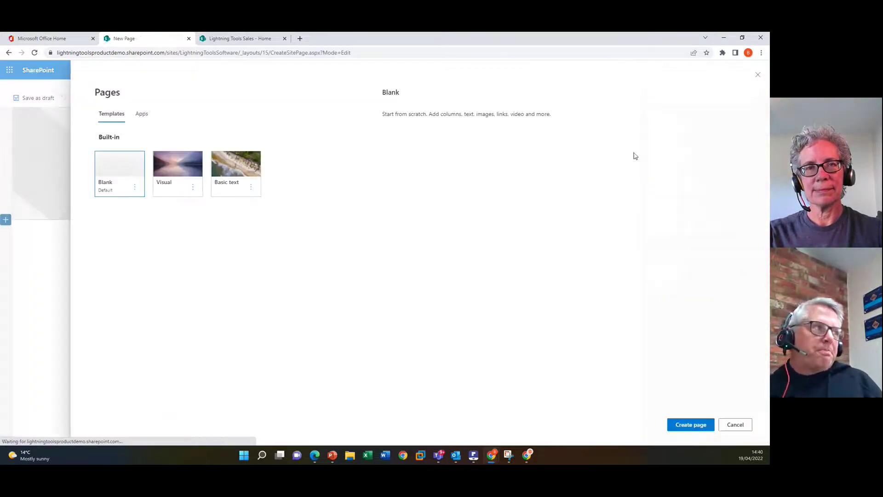
{"action": "left_click", "coordinate": [696, 424]}
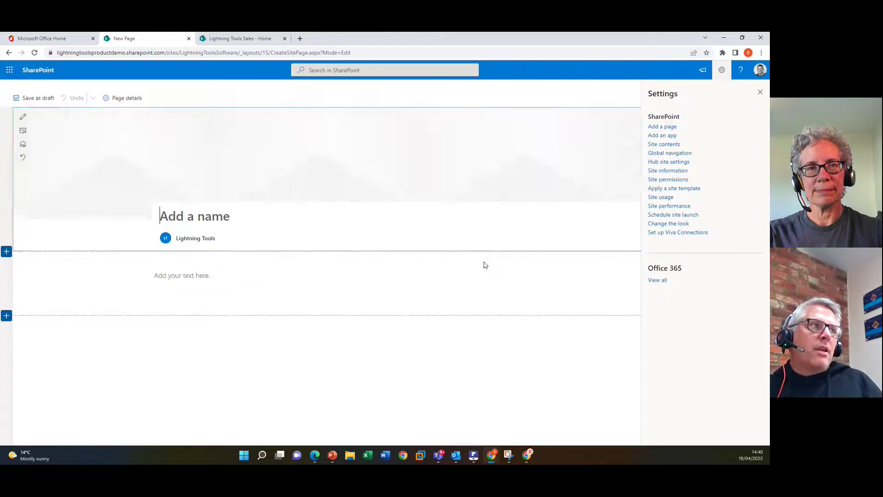
{"action": "type", "text": "Light"}
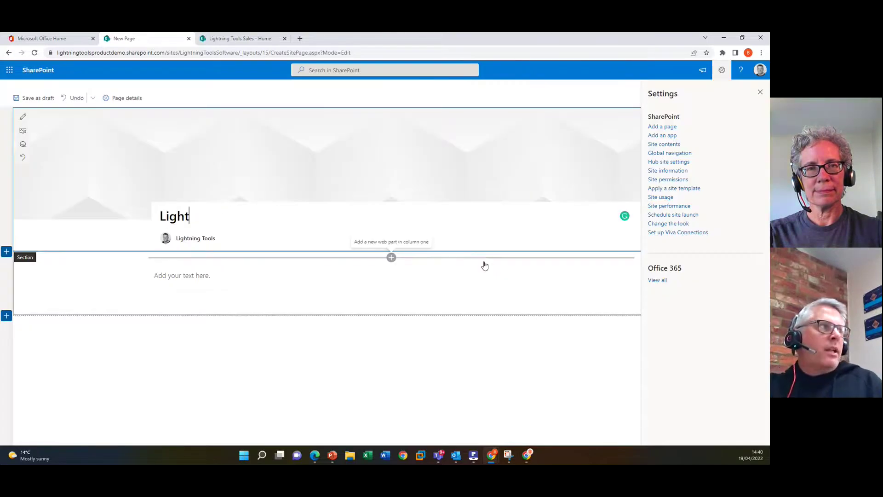
{"action": "type", "text": "ning Conductor"}
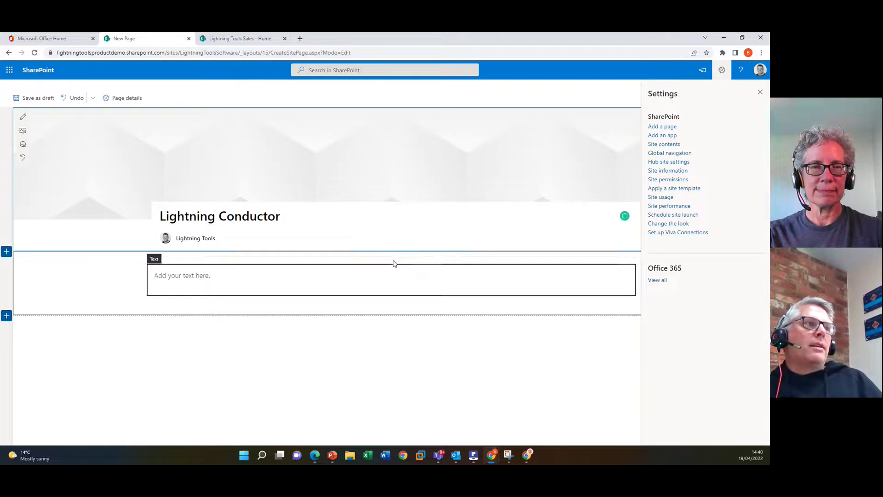
{"action": "left_click", "coordinate": [394, 262]}
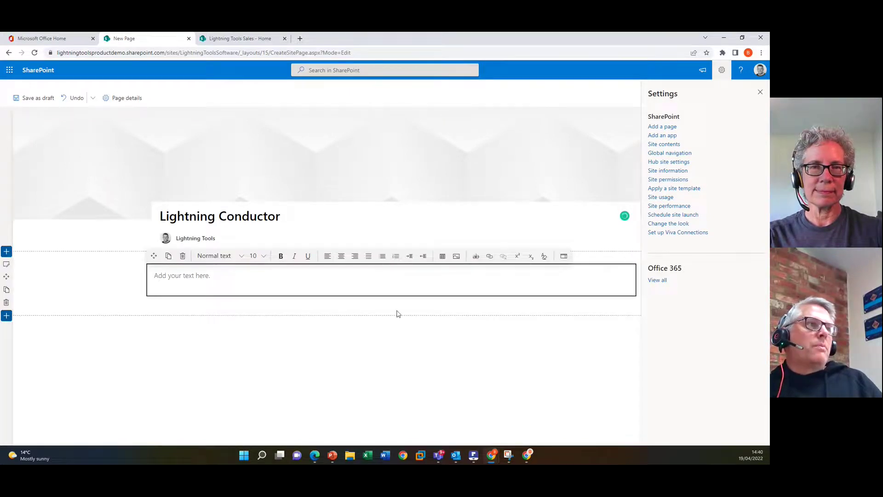
{"action": "left_click", "coordinate": [590, 213]}
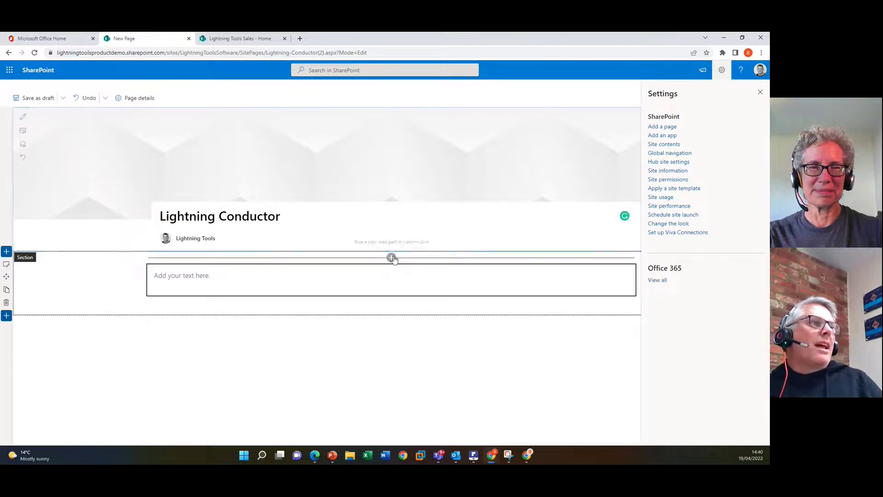
Insert a Lightning Conductor web part into the page section and open its data-to-view choices
{"action": "left_click", "coordinate": [391, 258]}
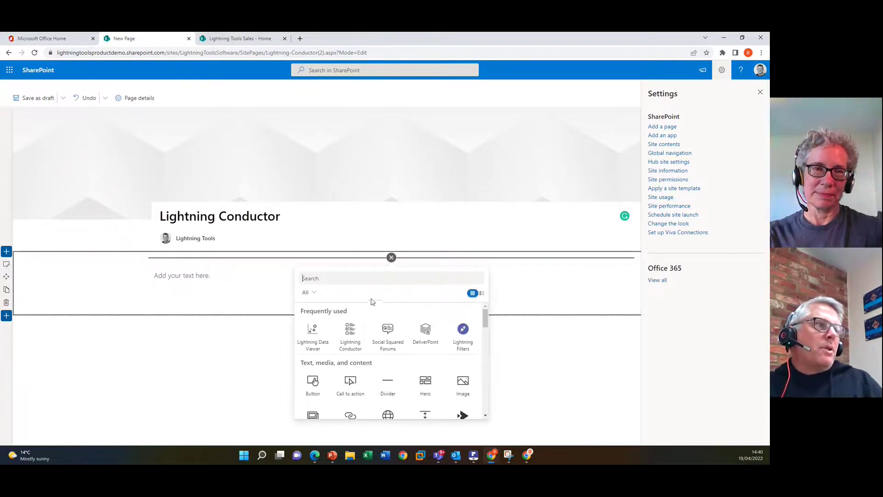
{"action": "left_click", "coordinate": [351, 330]}
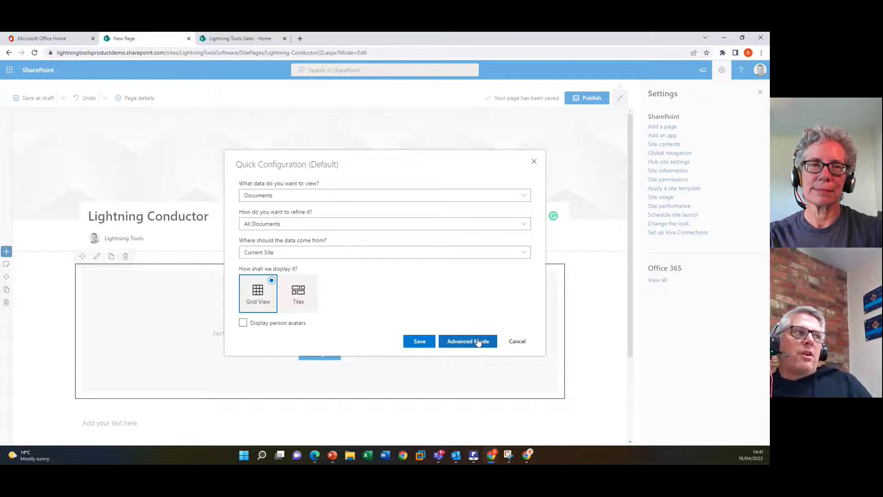
{"action": "left_click", "coordinate": [434, 199]}
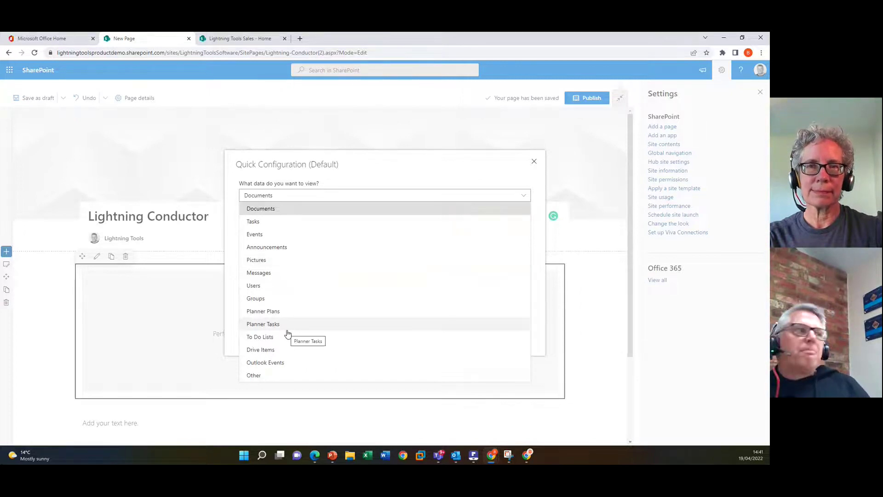
Set Quick Configuration to Tasks, All Tasks, from Current Site and Associated Sites, shown as Cards
{"action": "left_click", "coordinate": [272, 225]}
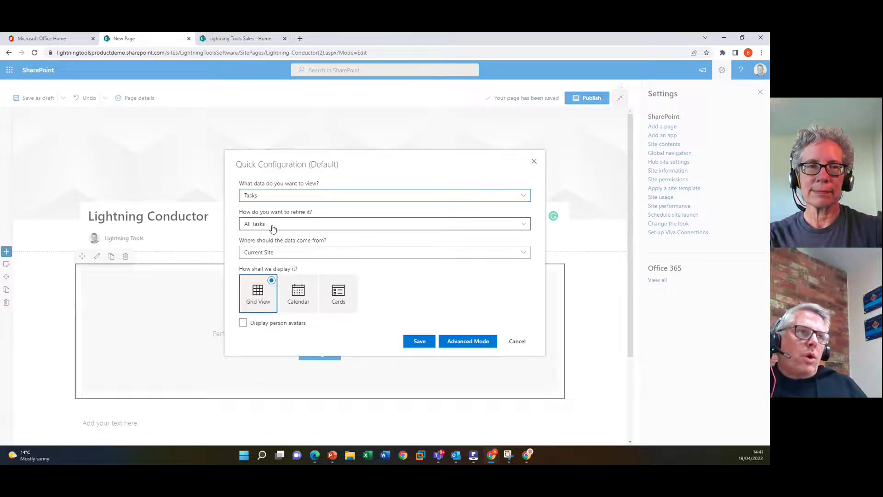
{"action": "left_click", "coordinate": [273, 226]}
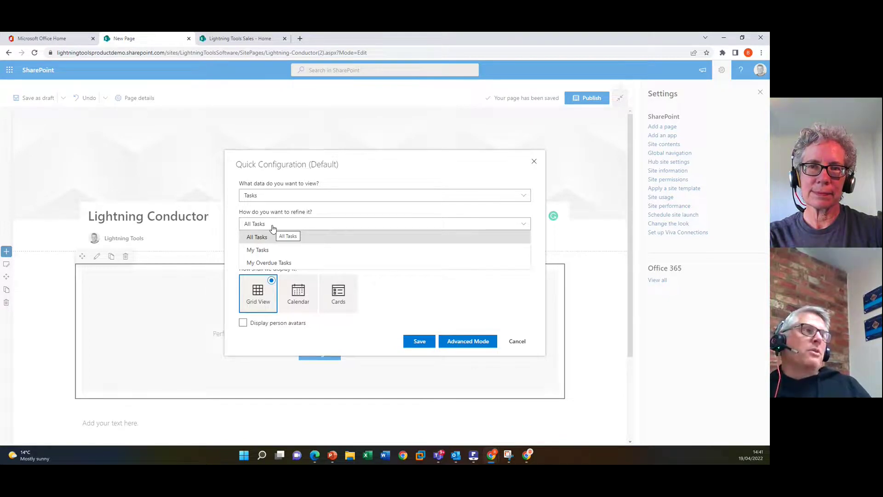
{"action": "left_click", "coordinate": [472, 293]}
{"action": "left_click", "coordinate": [321, 252]}
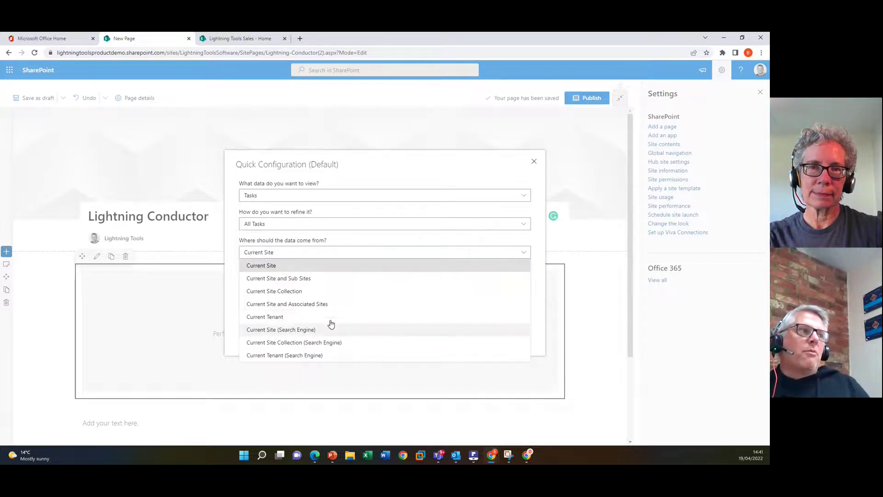
{"action": "left_click", "coordinate": [406, 304]}
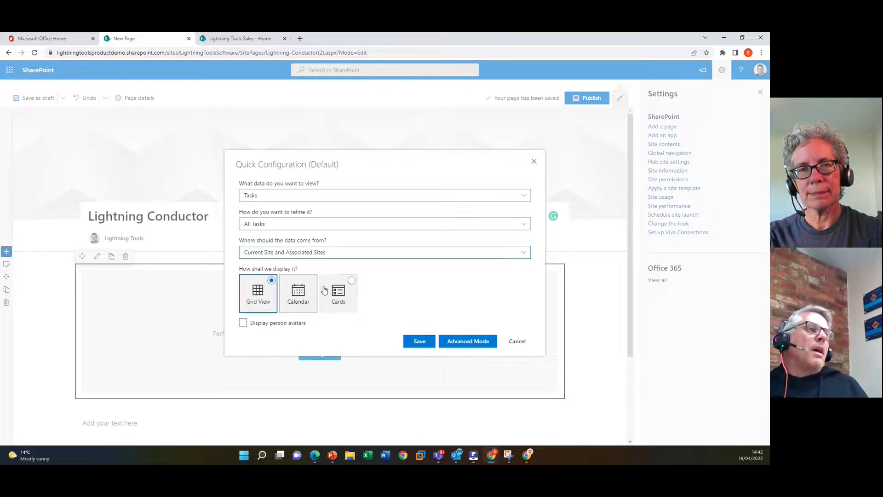
{"action": "left_click", "coordinate": [352, 281]}
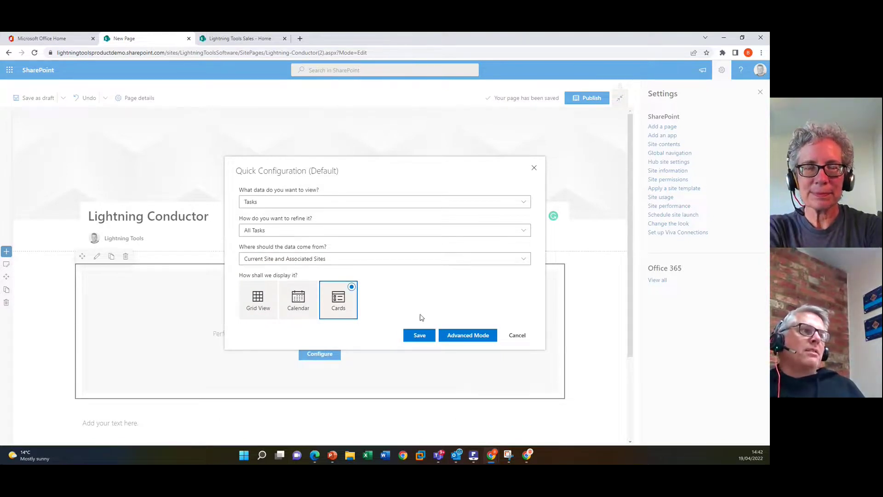
Save the quick configuration and sort the task cards by Due Date
{"action": "left_click", "coordinate": [429, 336]}
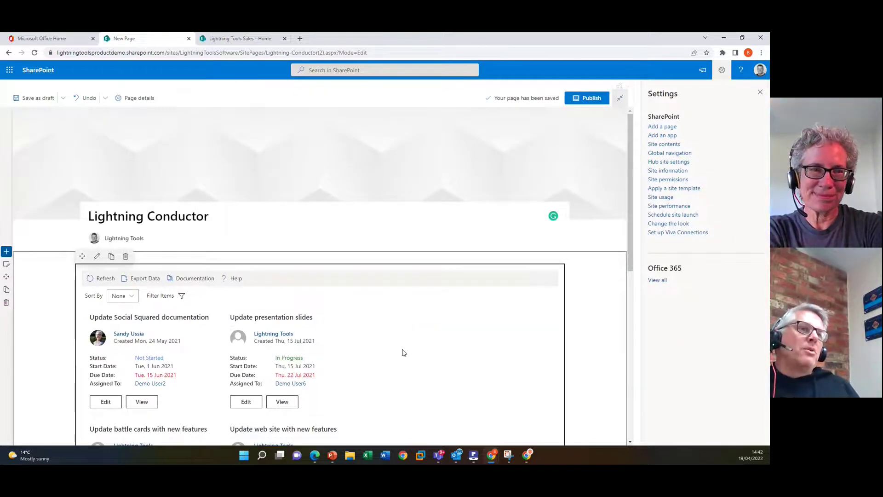
{"action": "scroll", "coordinate": [403, 352], "scroll_direction": "down", "scroll_amount": 2}
{"action": "scroll", "coordinate": [404, 353], "scroll_direction": "down", "scroll_amount": 2}
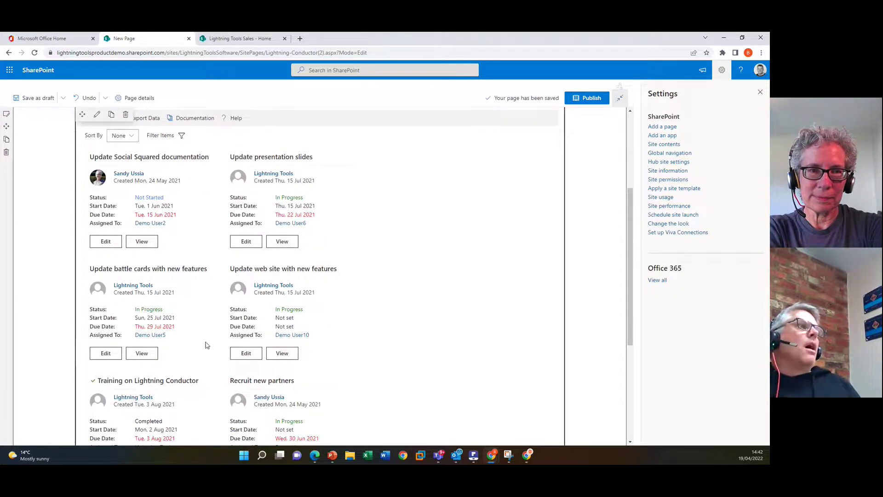
{"action": "left_click", "coordinate": [121, 136]}
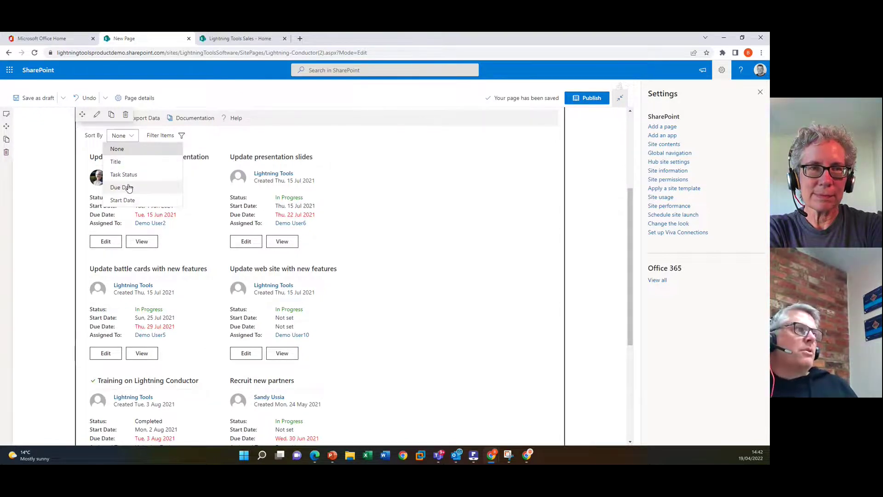
{"action": "left_click", "coordinate": [129, 188]}
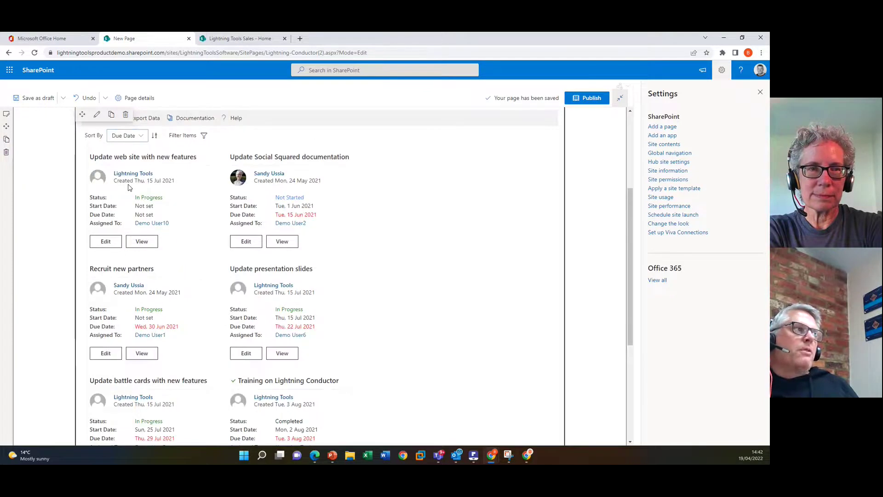
{"action": "left_click", "coordinate": [203, 138]}
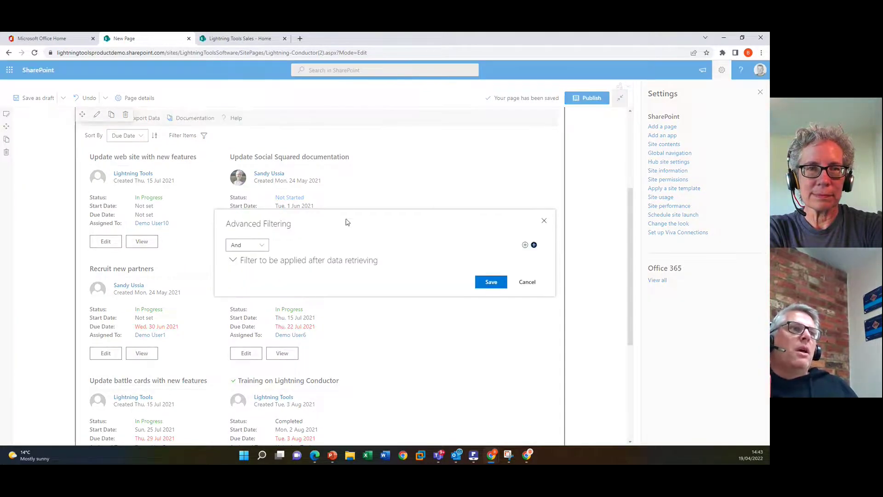
{"action": "left_click", "coordinate": [525, 245]}
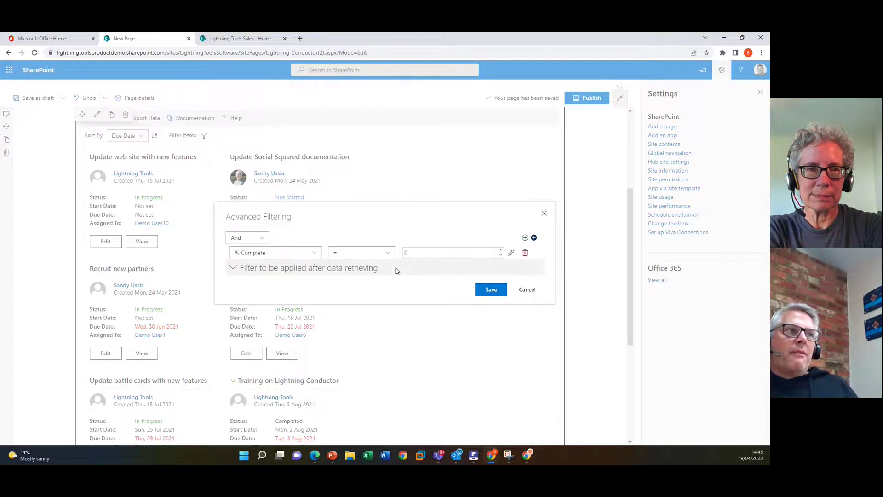
{"action": "left_click", "coordinate": [313, 253]}
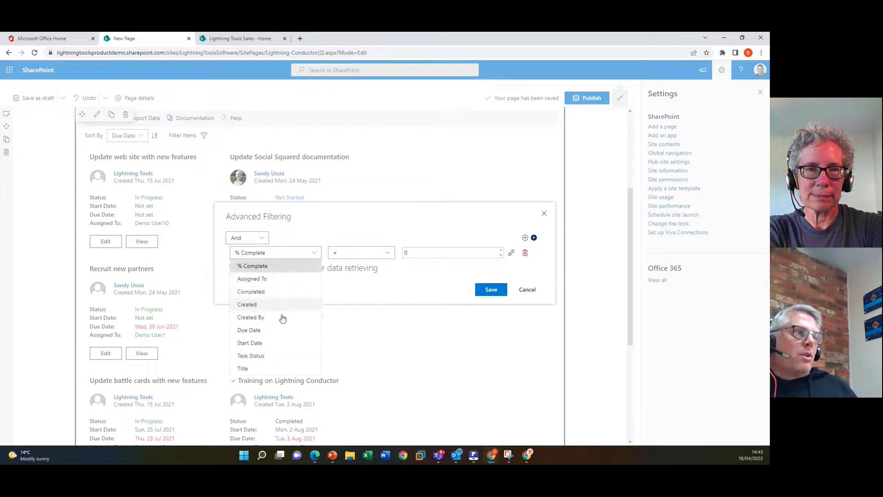
{"action": "left_click", "coordinate": [275, 293]}
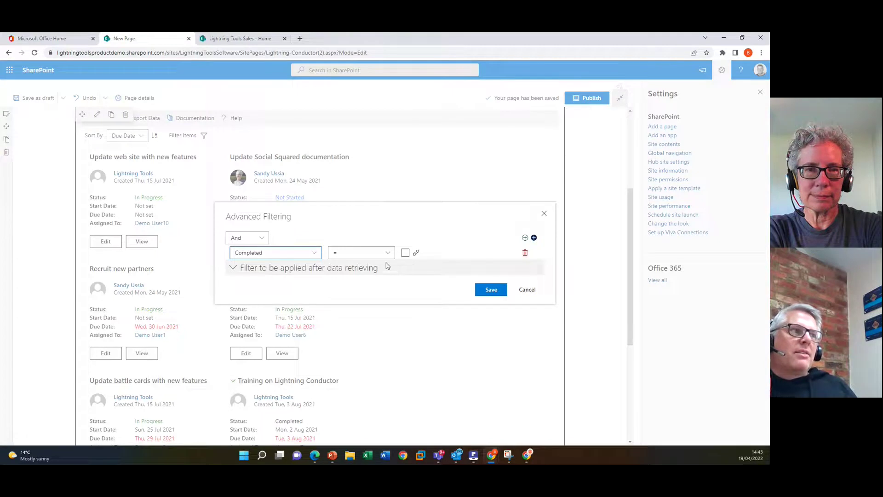
{"action": "left_click", "coordinate": [402, 255]}
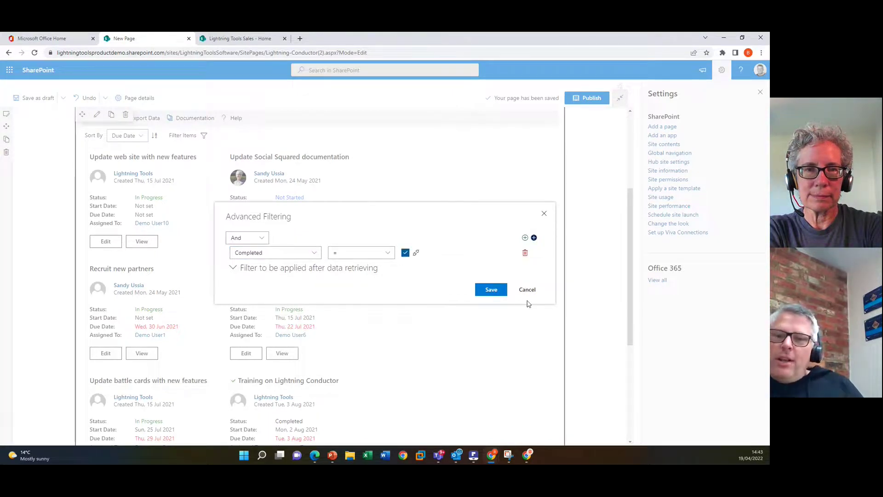
{"action": "left_click", "coordinate": [500, 290]}
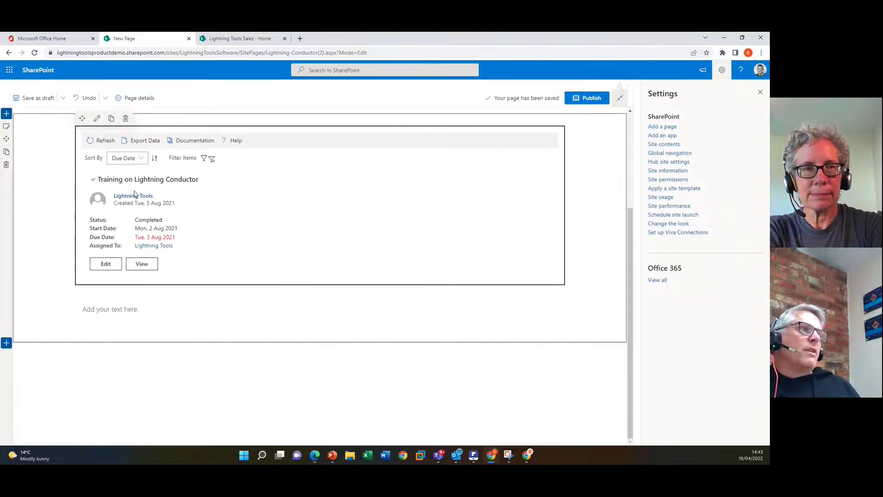
{"action": "left_click", "coordinate": [212, 161]}
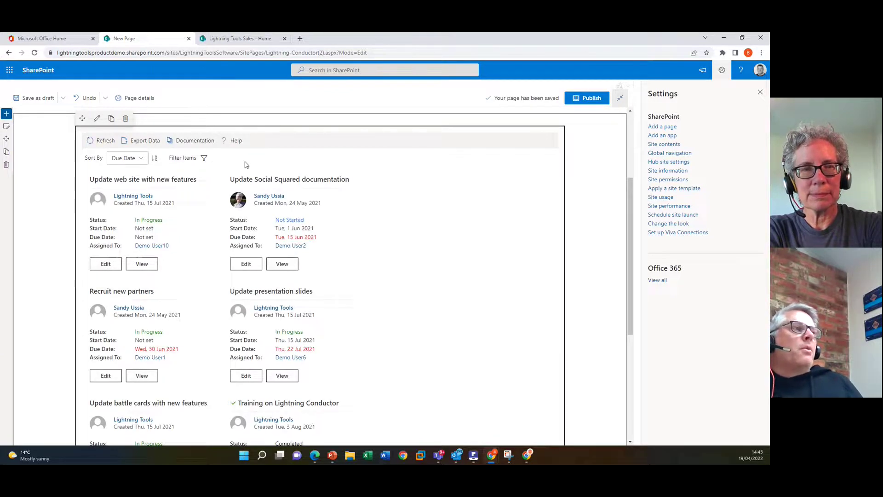
View the 'Update web site with new features' task details, then open that task for editing
{"action": "left_click", "coordinate": [140, 265]}
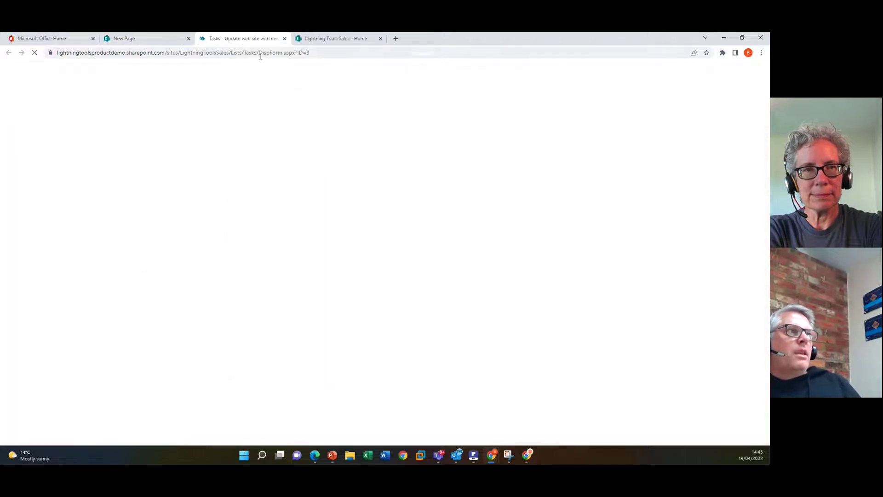
{"action": "left_click", "coordinate": [285, 38]}
{"action": "left_click", "coordinate": [123, 264]}
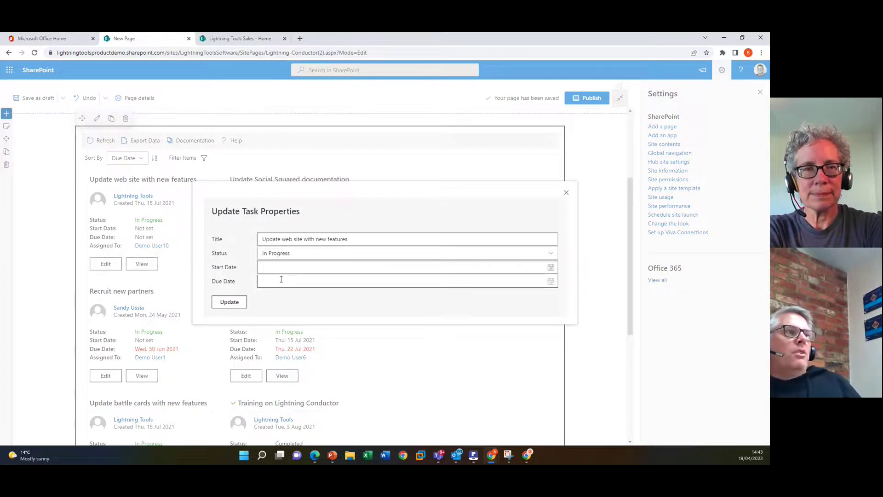
Set the task to Completed with start date 19 April and due date 21 April 2022, and update it
{"action": "left_click", "coordinate": [549, 256]}
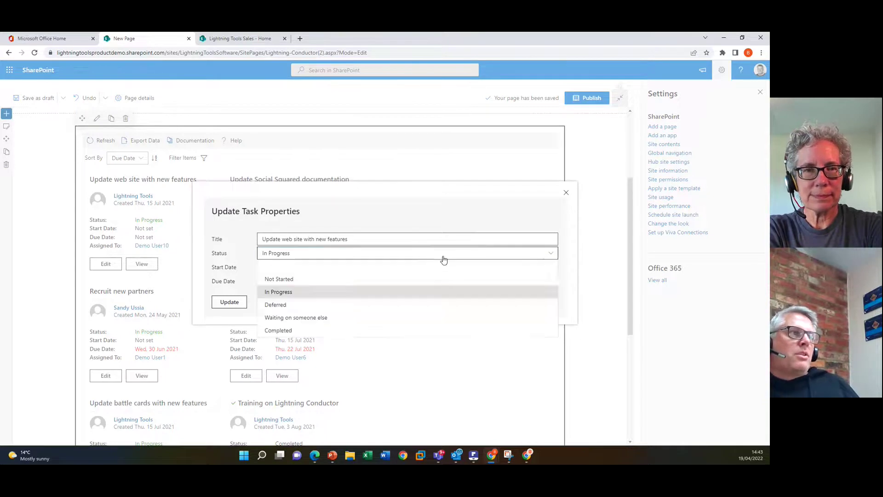
{"action": "left_click", "coordinate": [304, 332]}
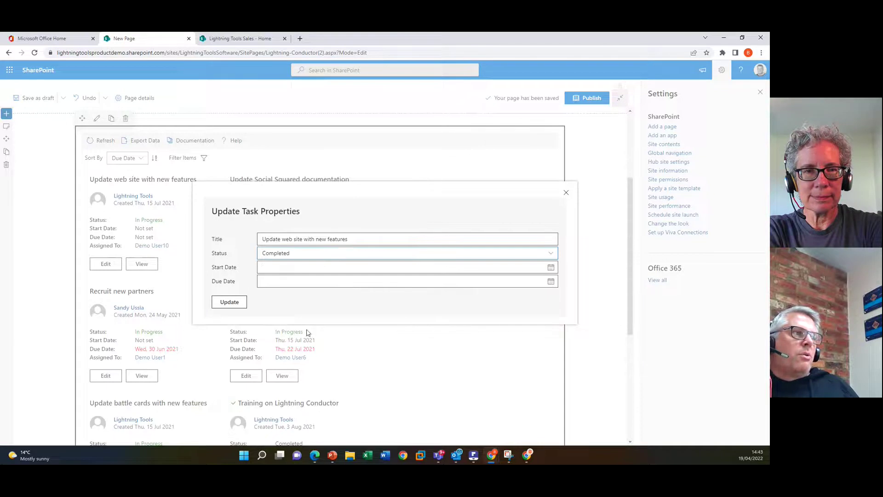
{"action": "left_click", "coordinate": [550, 268]}
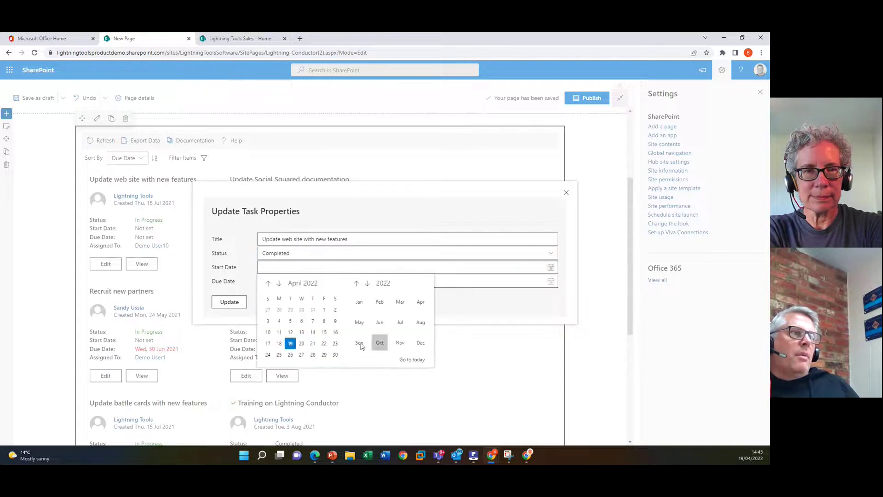
{"action": "left_click", "coordinate": [292, 346]}
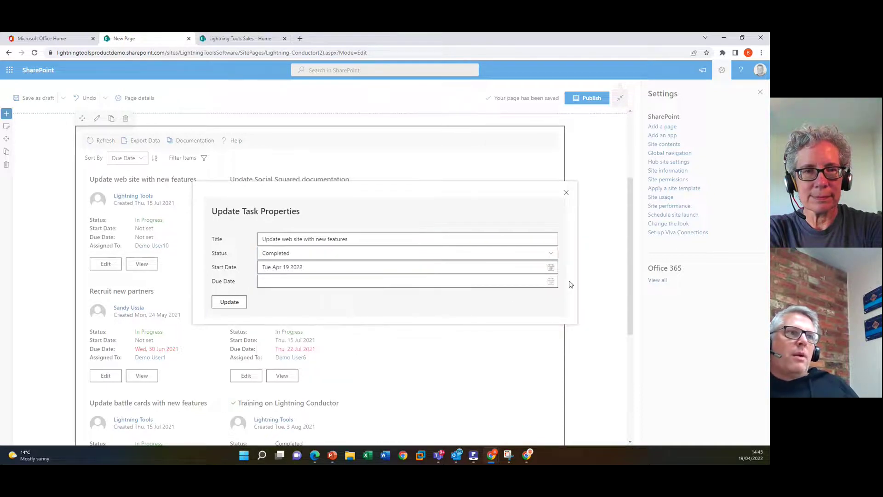
{"action": "left_click", "coordinate": [554, 281]}
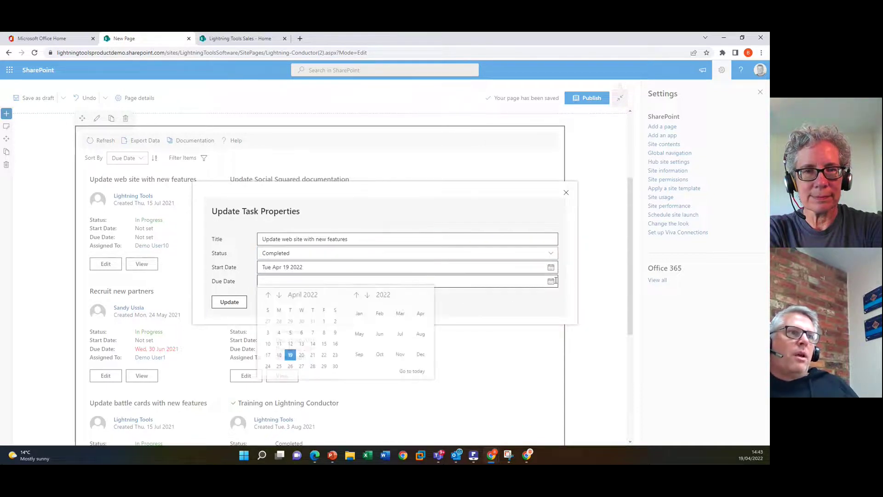
{"action": "left_click", "coordinate": [313, 354]}
{"action": "left_click", "coordinate": [232, 305]}
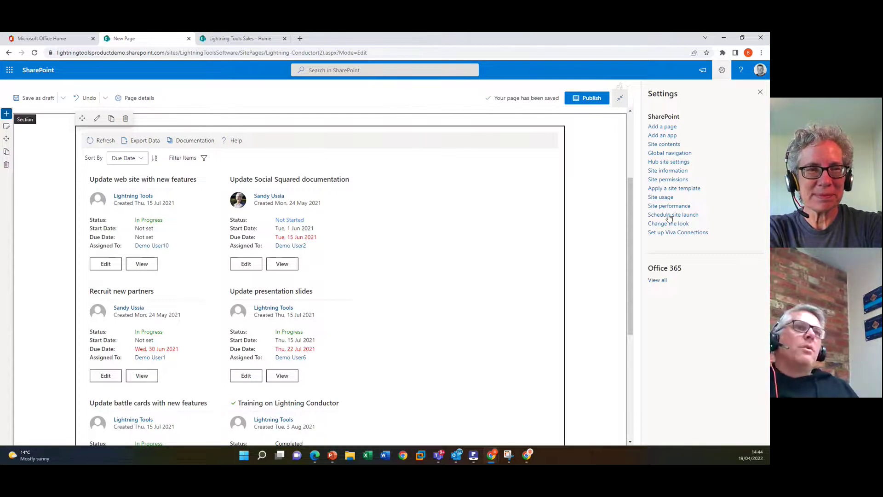
Rename the Default view to 'Tasks' and name the new view 'Events'
{"action": "left_click", "coordinate": [761, 92]}
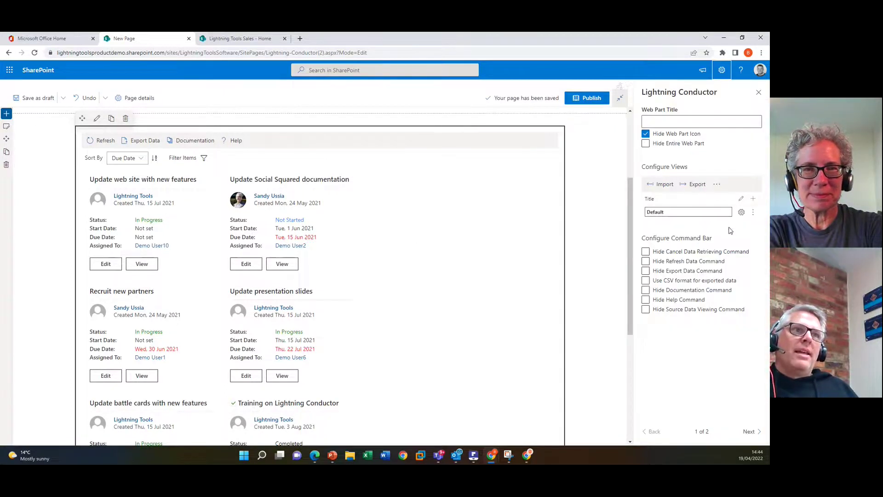
{"action": "double_click", "coordinate": [697, 208]}
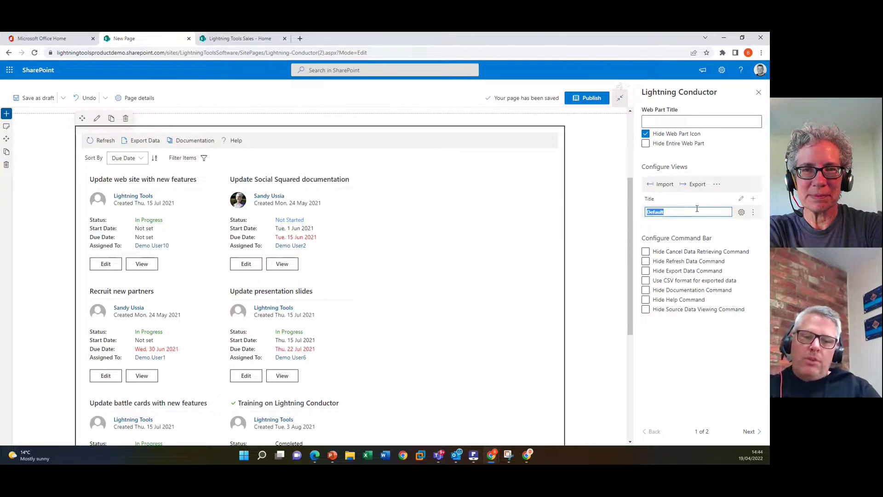
{"action": "type", "text": "Tasks"}
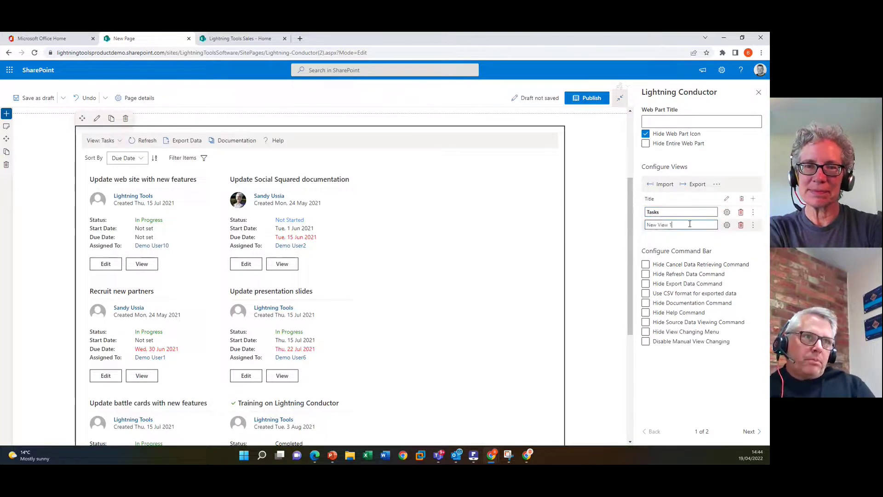
{"action": "triple_click", "coordinate": [690, 224]}
{"action": "type", "text": "Events"}
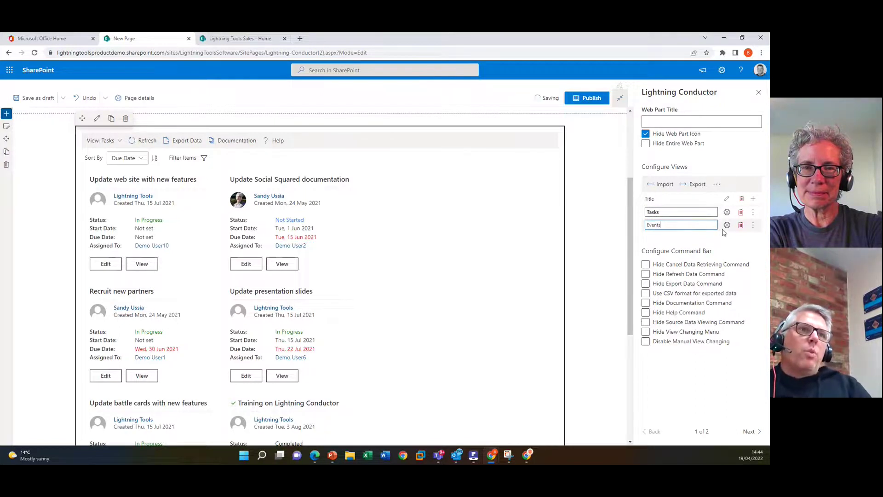
Quick-configure the Events view for Events from current and associated sites, save, and display it
{"action": "left_click", "coordinate": [726, 226]}
{"action": "left_click", "coordinate": [282, 198]}
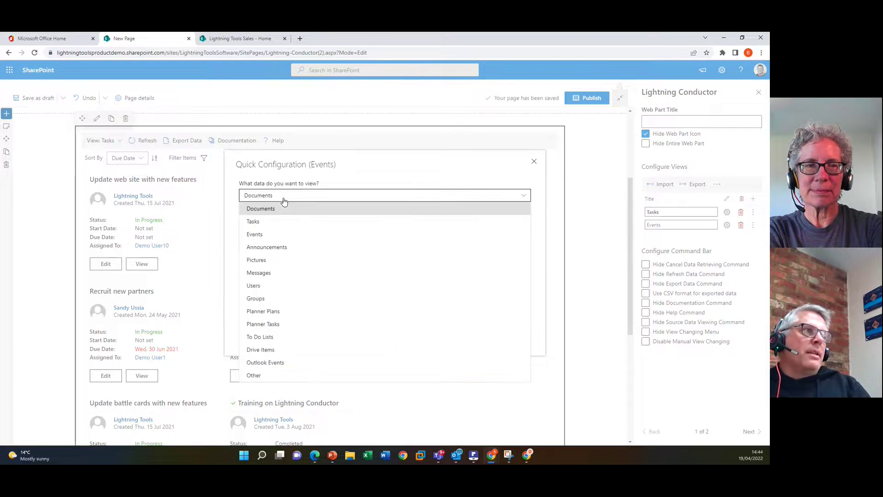
{"action": "left_click", "coordinate": [288, 235]}
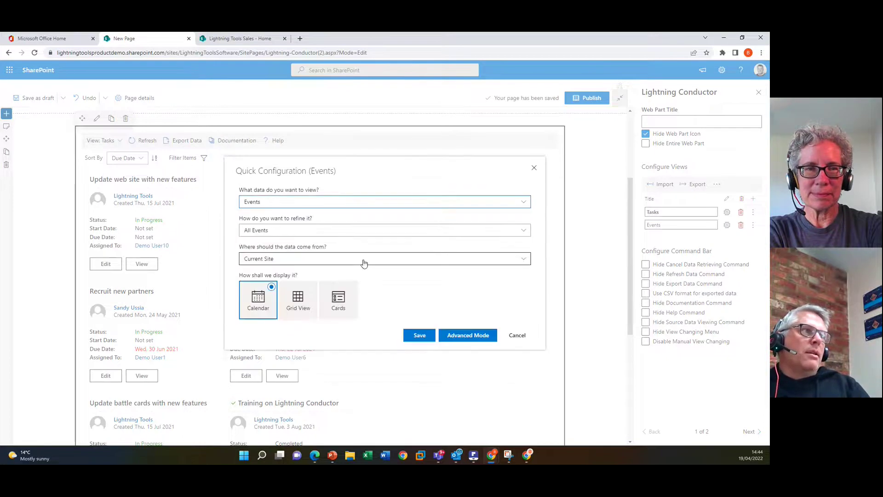
{"action": "left_click", "coordinate": [322, 261]}
{"action": "left_click", "coordinate": [328, 312]}
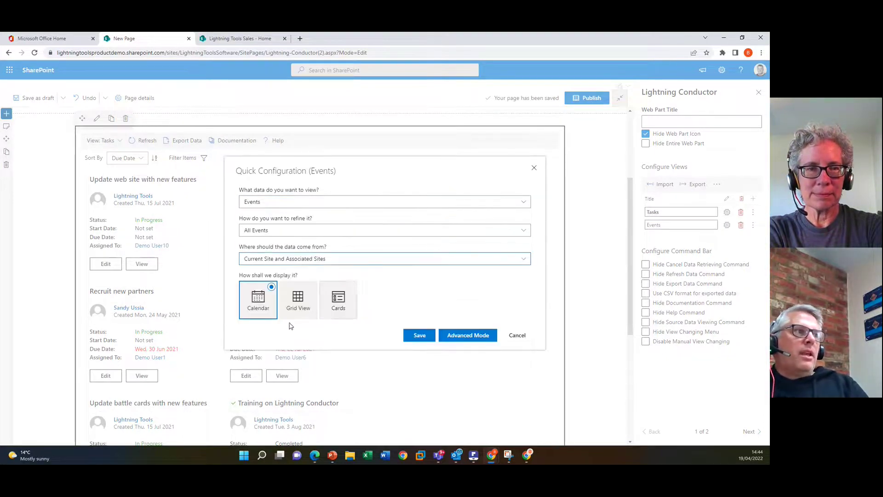
{"action": "left_click", "coordinate": [343, 295]}
{"action": "left_click", "coordinate": [420, 335]}
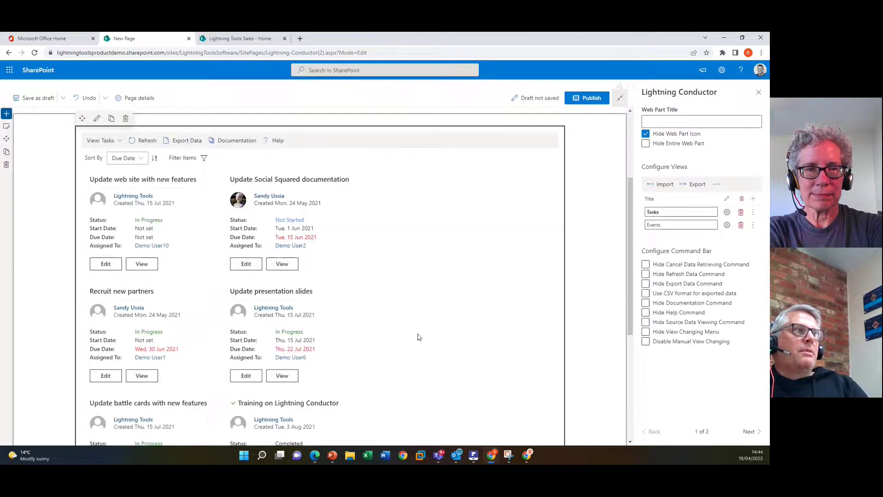
{"action": "left_click", "coordinate": [113, 140]}
{"action": "left_click", "coordinate": [118, 169]}
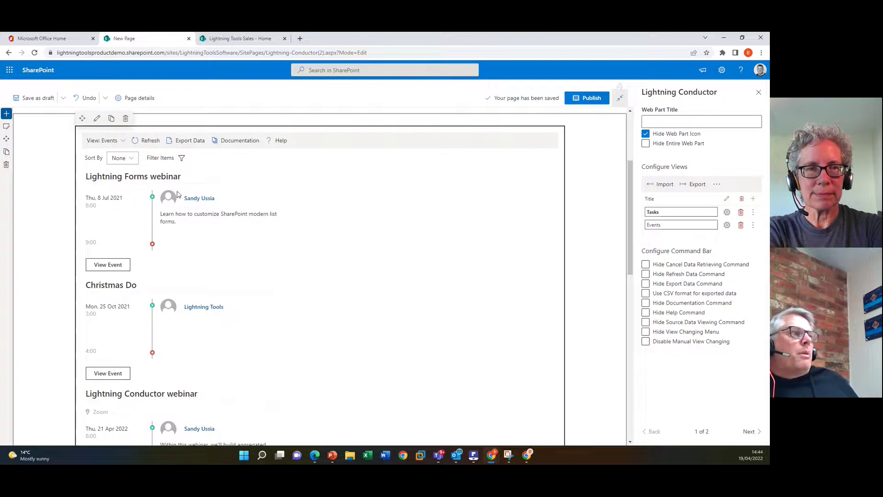
Review the listed events and turn on Hide Refresh Data Command
{"action": "scroll", "coordinate": [179, 304], "scroll_direction": "down", "scroll_amount": 5}
{"action": "scroll", "coordinate": [175, 309], "scroll_direction": "down", "scroll_amount": 2}
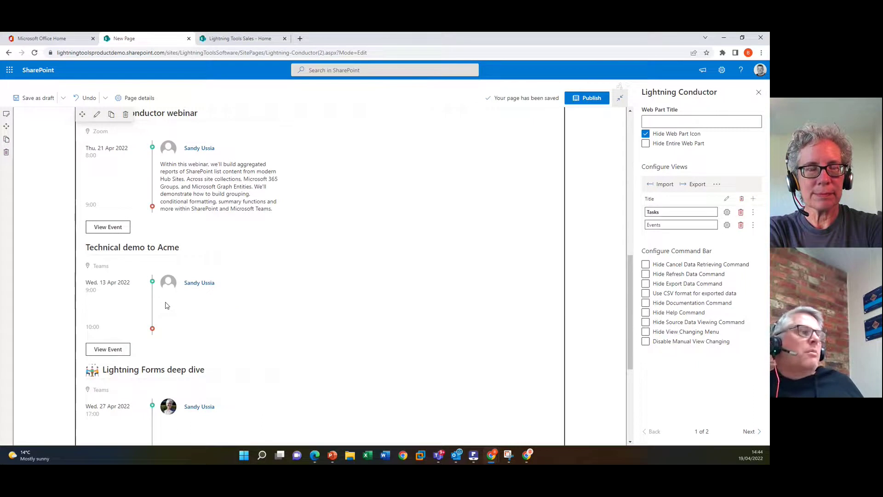
{"action": "scroll", "coordinate": [167, 306], "scroll_direction": "down", "scroll_amount": 3}
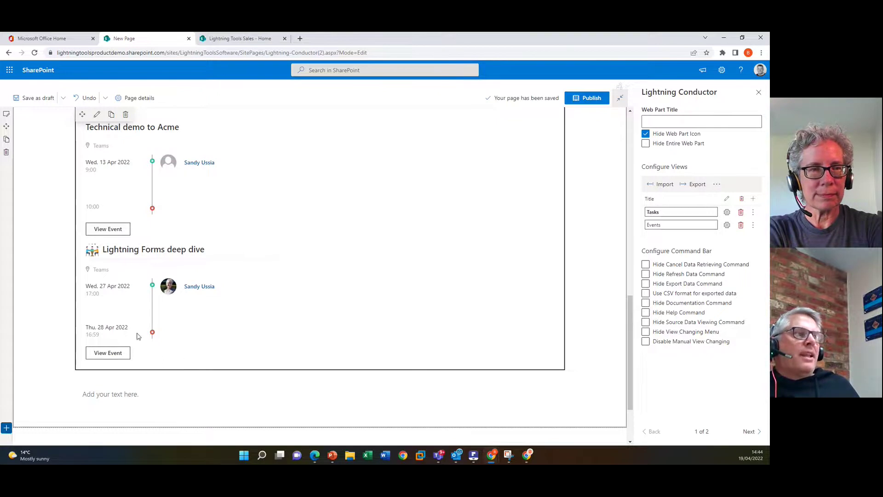
{"action": "scroll", "coordinate": [196, 294], "scroll_direction": "up", "scroll_amount": 2}
{"action": "scroll", "coordinate": [221, 246], "scroll_direction": "up", "scroll_amount": 4}
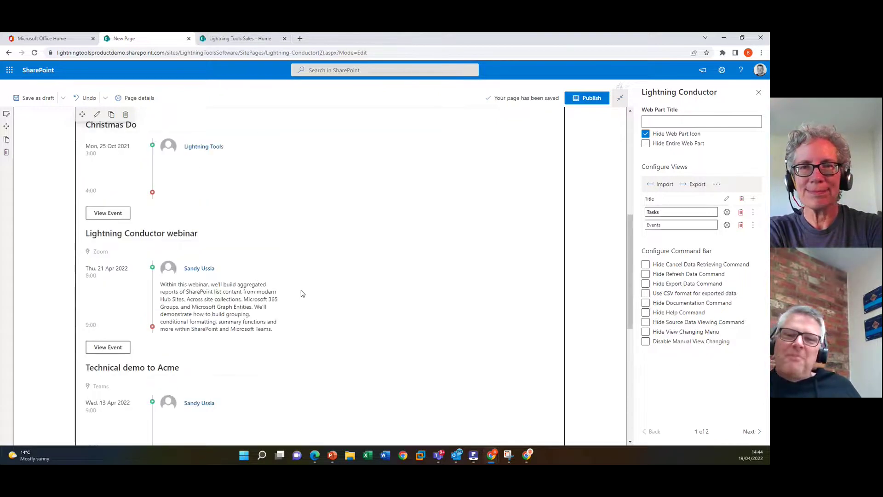
{"action": "scroll", "coordinate": [302, 293], "scroll_direction": "up", "scroll_amount": 5}
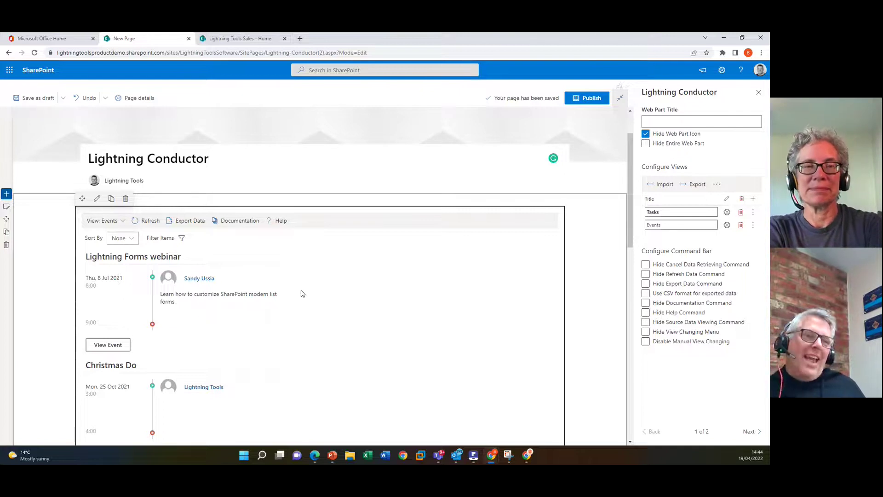
{"action": "left_click", "coordinate": [716, 275]}
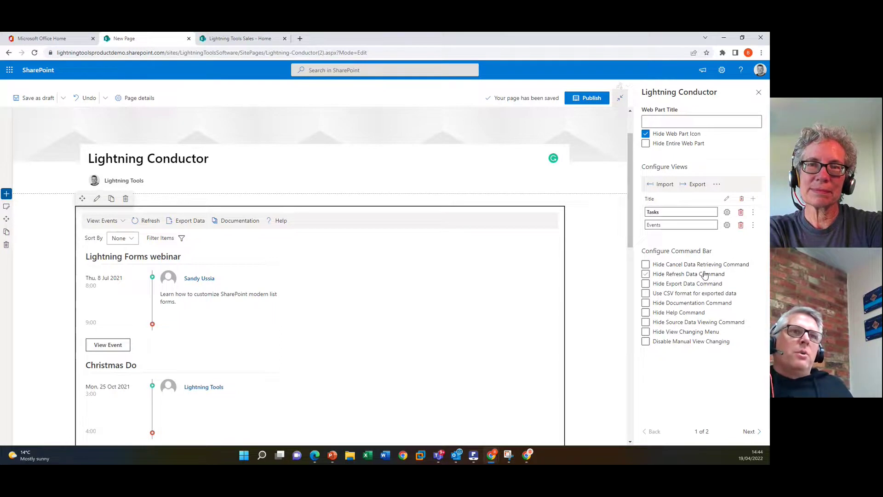
Add a third view, New View 1, and switch to the Lightning Tools Sales site
{"action": "left_click", "coordinate": [753, 200]}
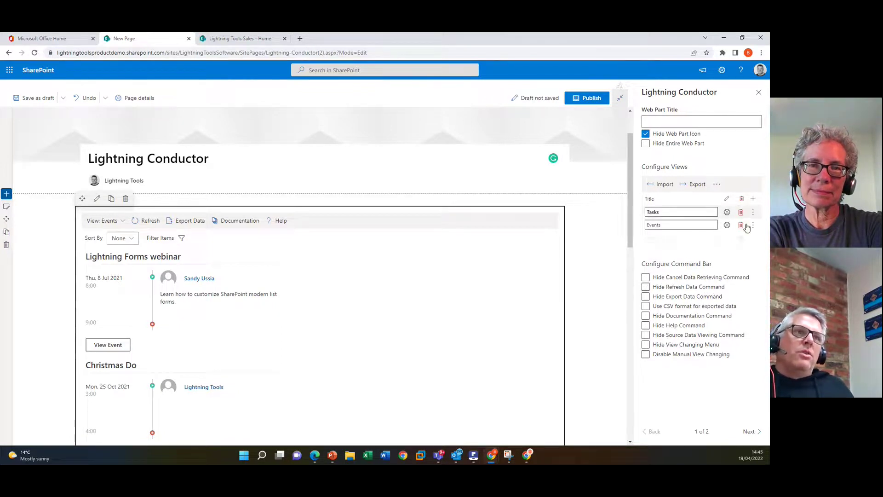
{"action": "triple_click", "coordinate": [686, 236]}
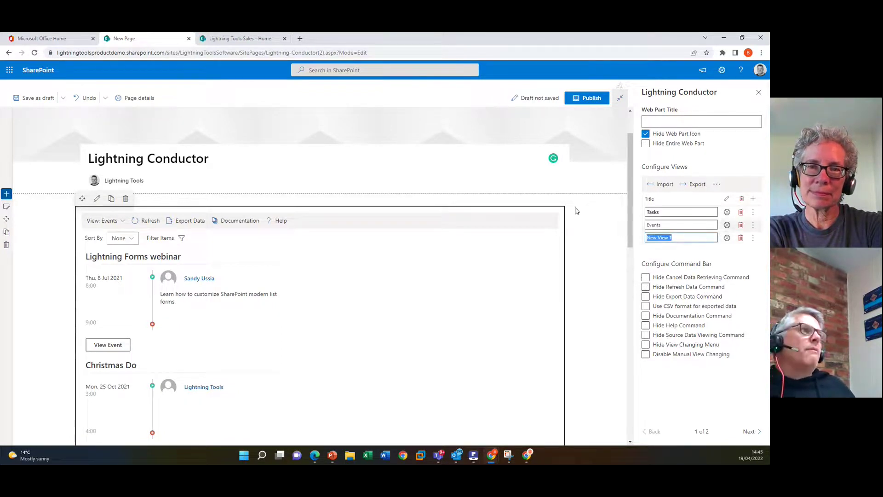
{"action": "left_click", "coordinate": [240, 38]}
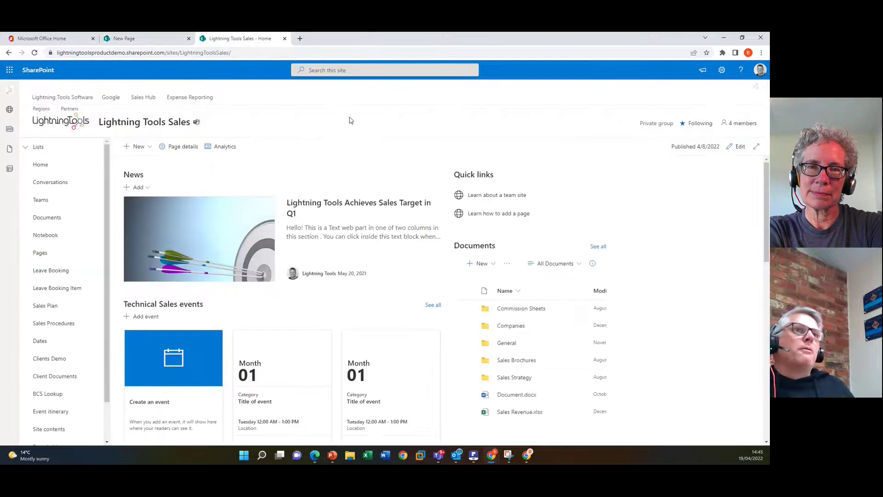
Add a blank page to the Lightning Tools Sales site and insert a Lightning Conductor web part
{"action": "left_click", "coordinate": [722, 70]}
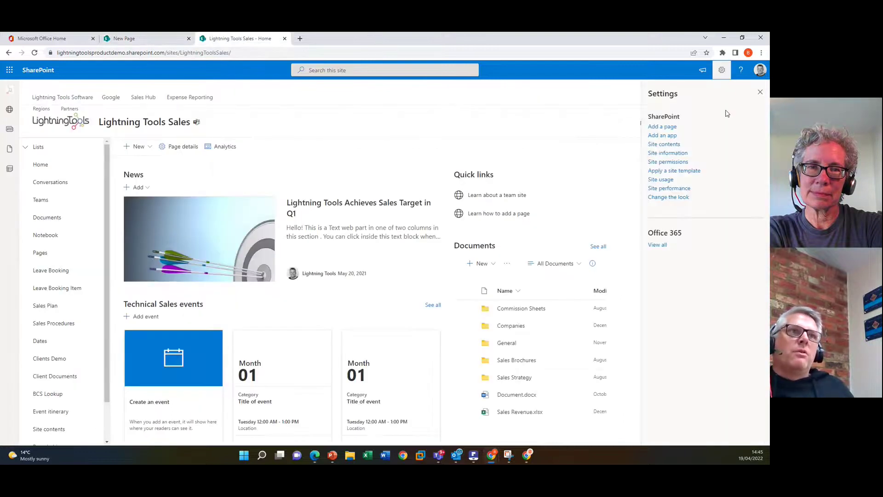
{"action": "left_click", "coordinate": [662, 127]}
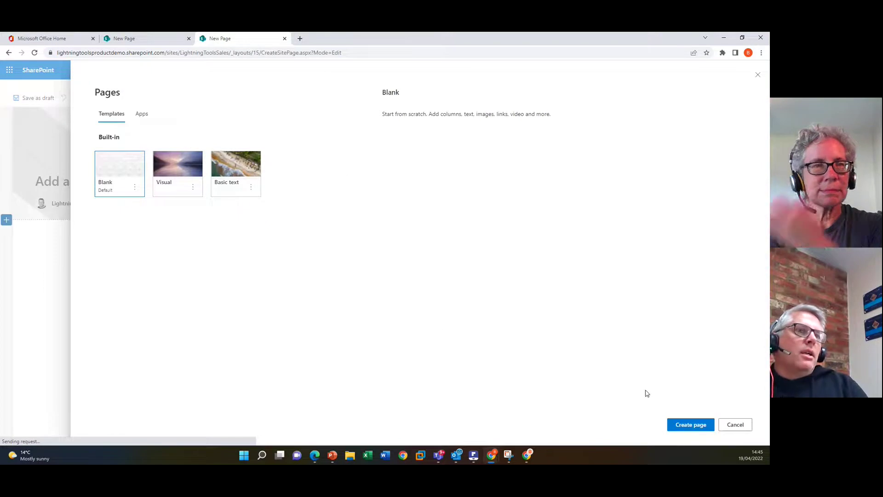
{"action": "left_click", "coordinate": [690, 424]}
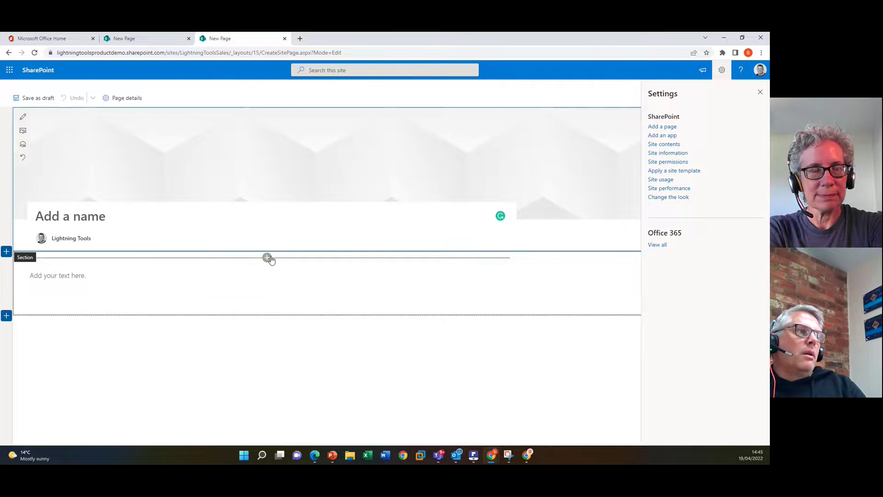
{"action": "left_click", "coordinate": [268, 257]}
{"action": "left_click", "coordinate": [228, 332]}
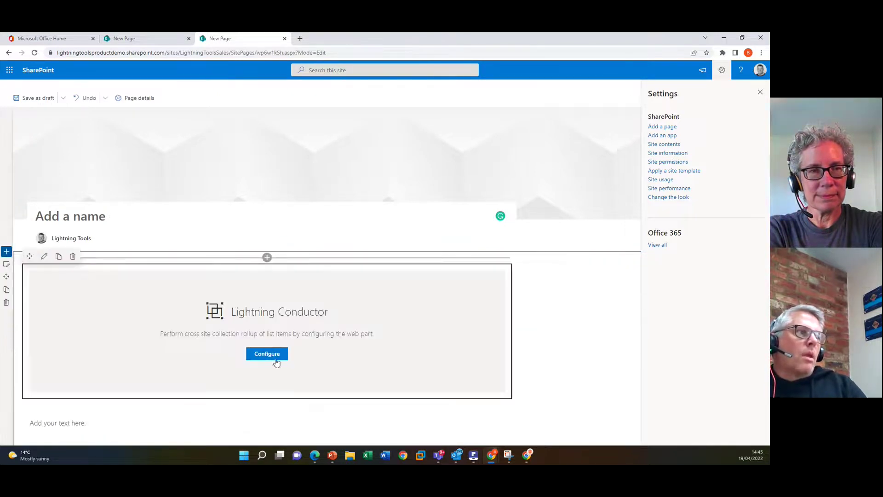
In Advanced Mode, set Data Source Provider to Object Model and Display Provider to Adaptive Cards
{"action": "left_click", "coordinate": [276, 357]}
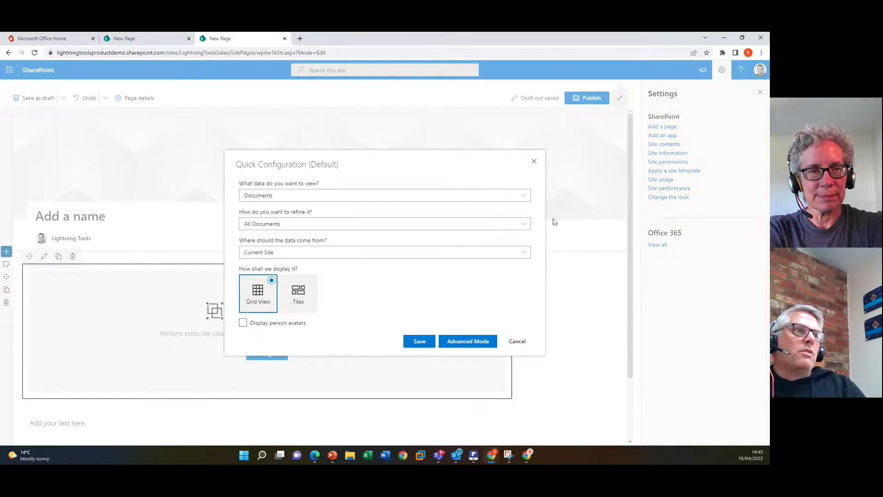
{"action": "left_click", "coordinate": [469, 341]}
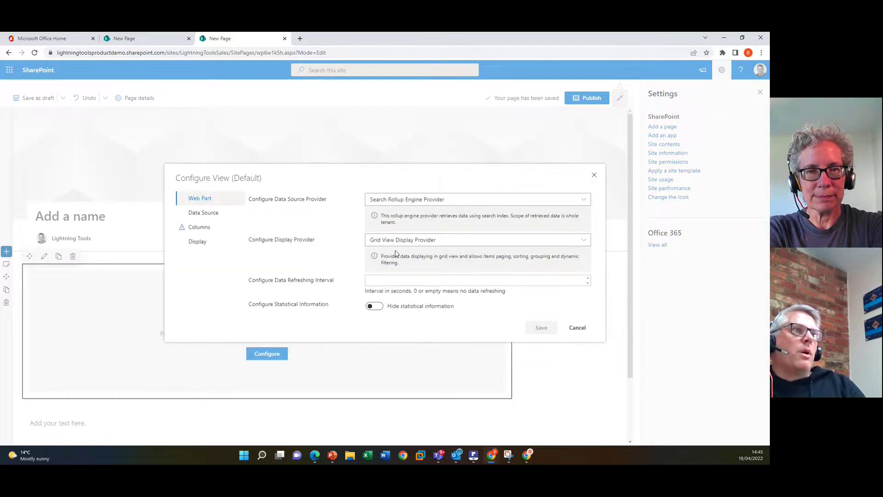
{"action": "left_click", "coordinate": [469, 198]}
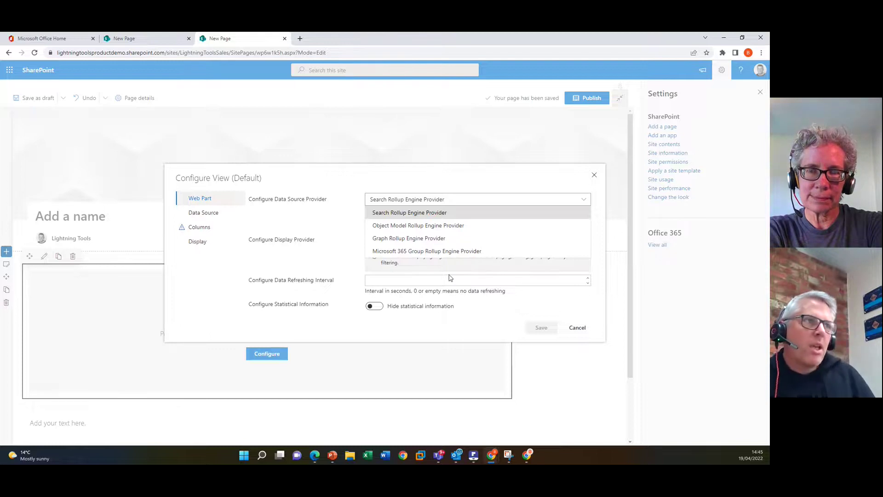
{"action": "left_click", "coordinate": [420, 225]}
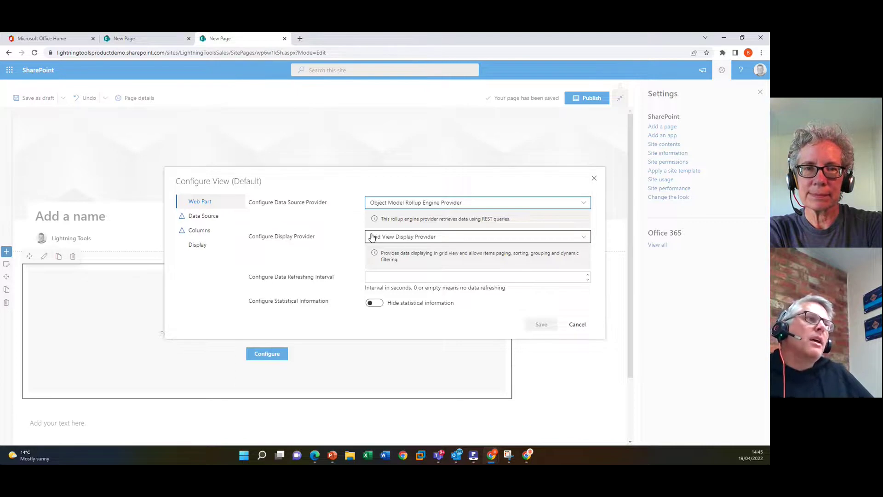
{"action": "left_click", "coordinate": [439, 240]}
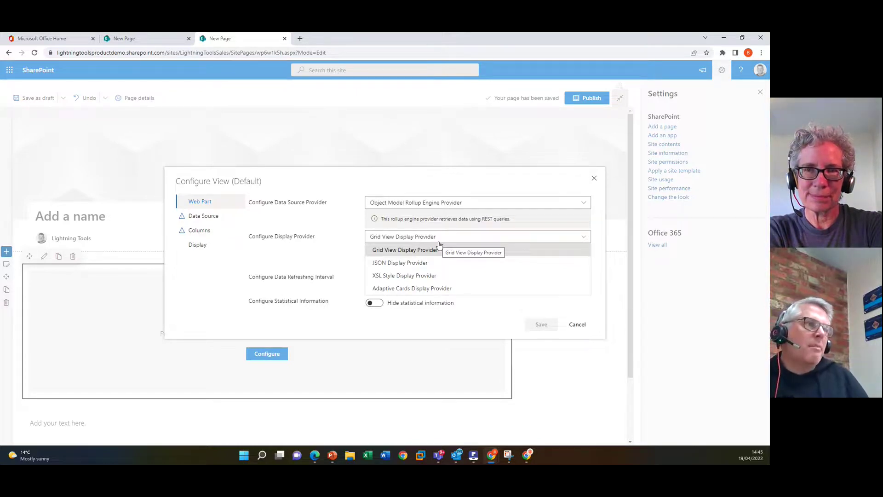
{"action": "left_click", "coordinate": [441, 289]}
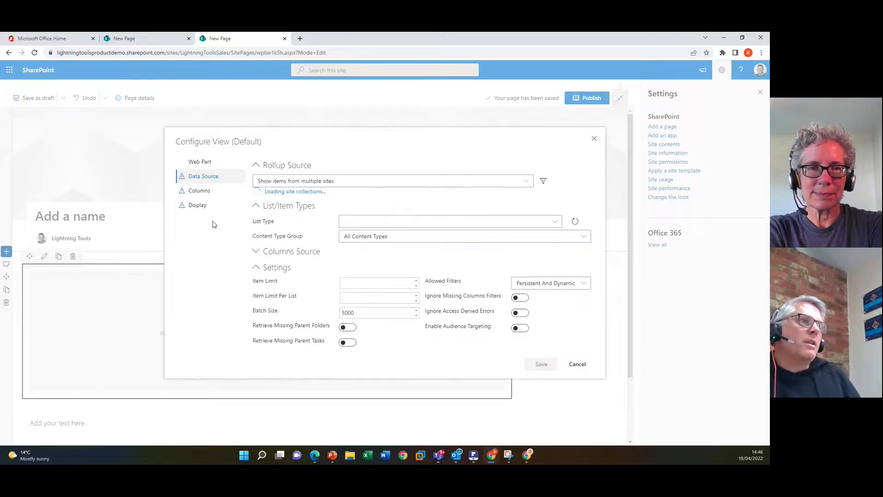
Set the data source to roll up from current site and associated sites, with Tasks as the list type
{"action": "left_click", "coordinate": [213, 222]}
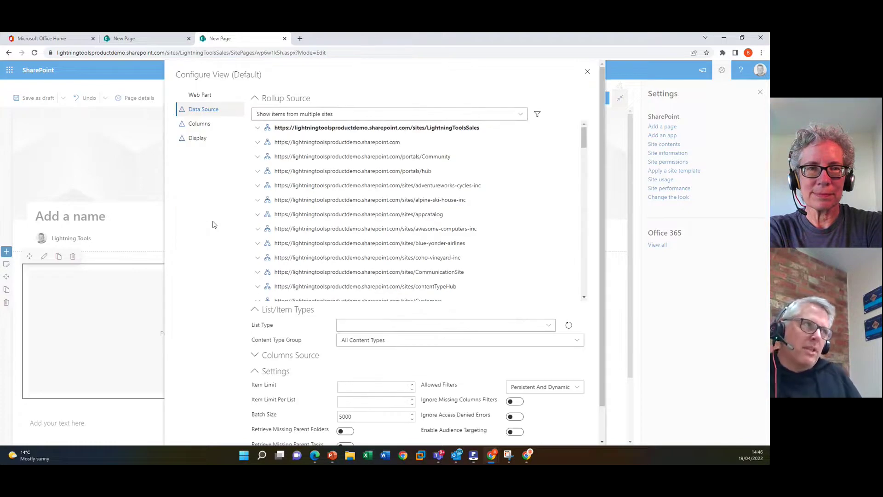
{"action": "left_click", "coordinate": [383, 113]}
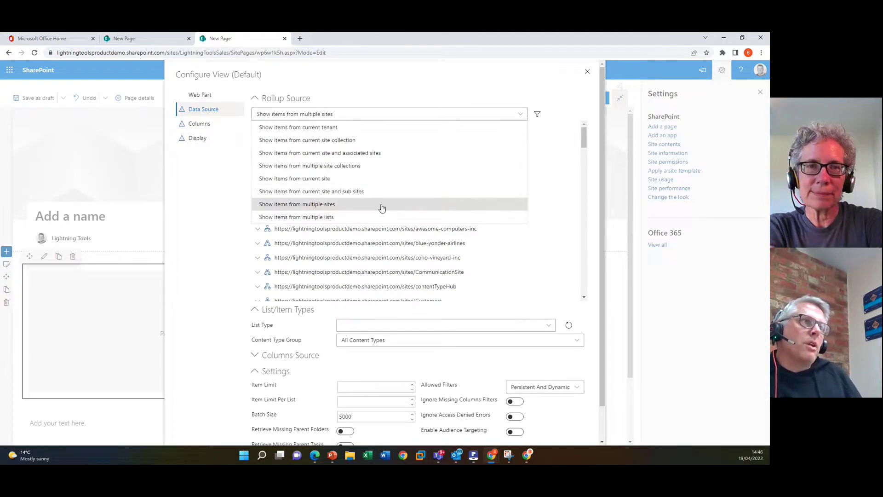
{"action": "left_click", "coordinate": [352, 158]}
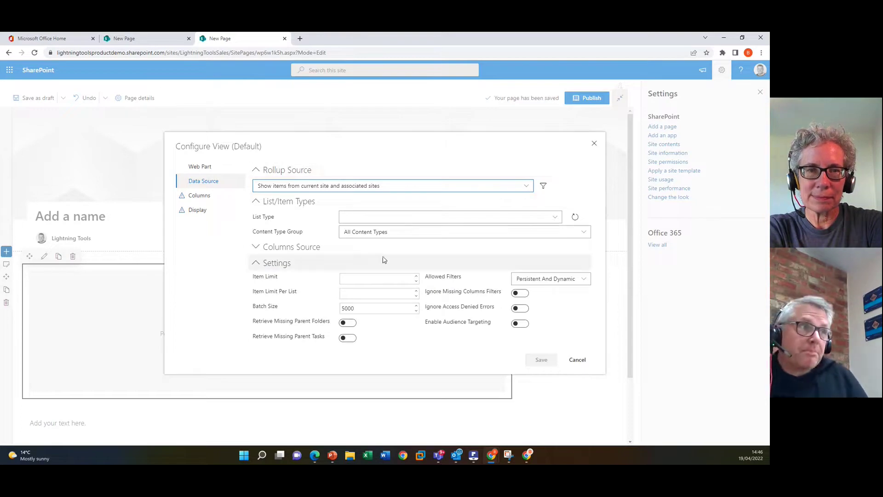
{"action": "left_click", "coordinate": [551, 216]}
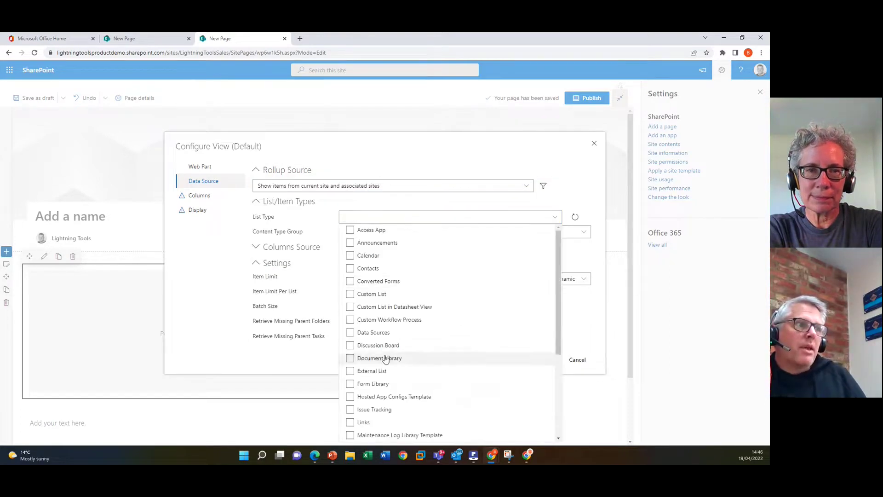
{"action": "scroll", "coordinate": [386, 359], "scroll_direction": "down", "scroll_amount": 3}
{"action": "left_click", "coordinate": [352, 384]}
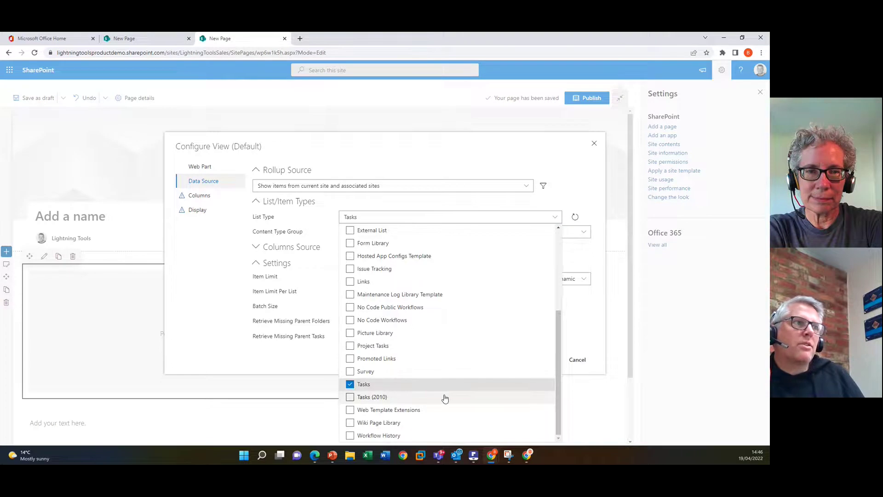
{"action": "left_click", "coordinate": [554, 218]}
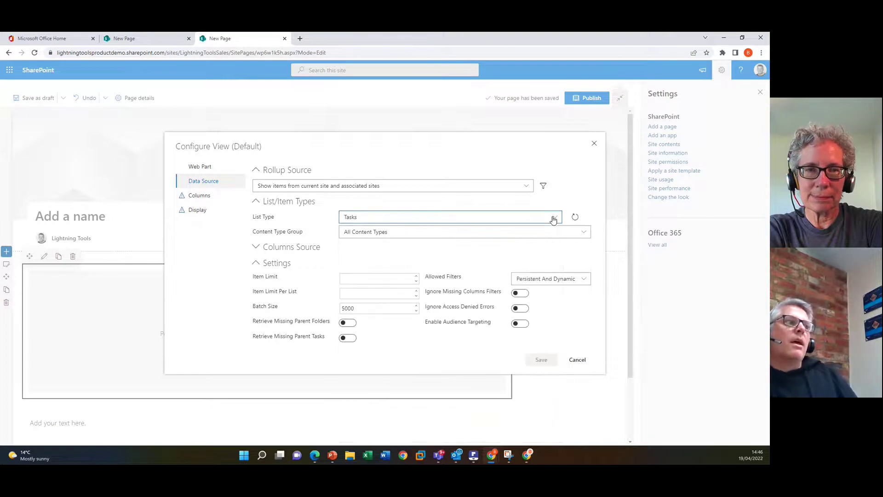
Tick % Complete, Due Date, Created By, Assigned To, Priority, Start Date and Task Name columns
{"action": "left_click", "coordinate": [197, 195]}
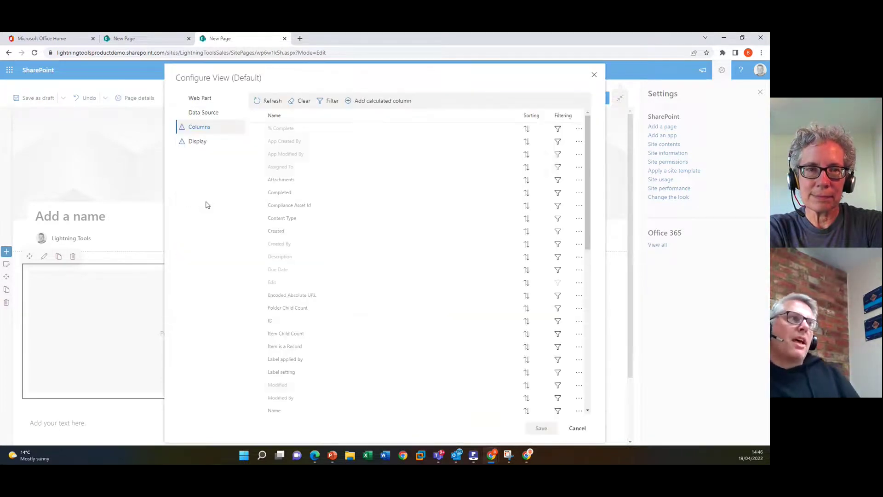
{"action": "left_click", "coordinate": [257, 128]}
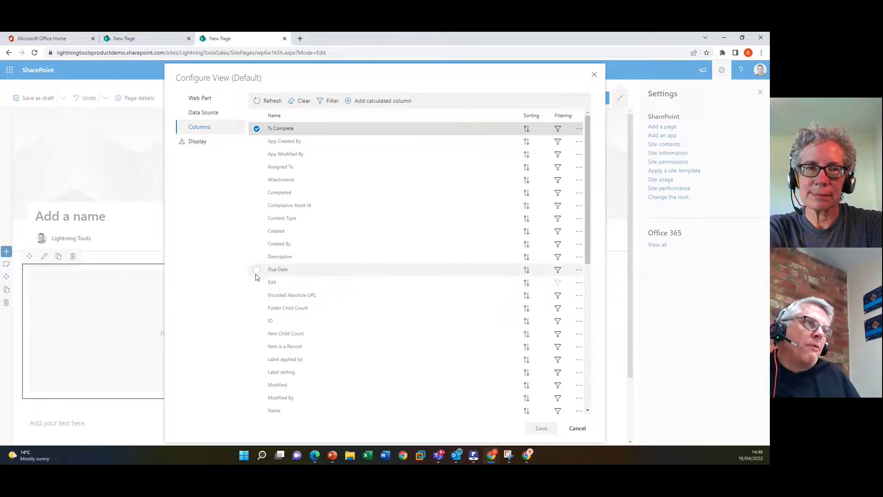
{"action": "left_click", "coordinate": [257, 271]}
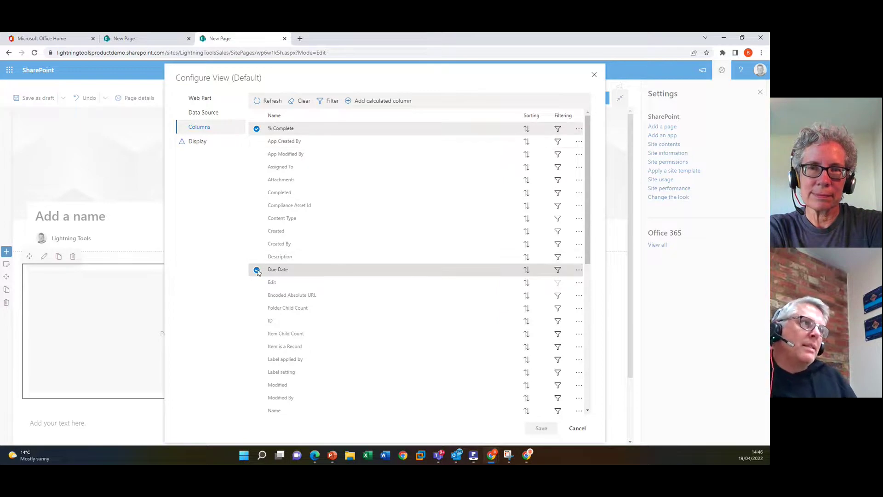
{"action": "left_click", "coordinate": [256, 245]}
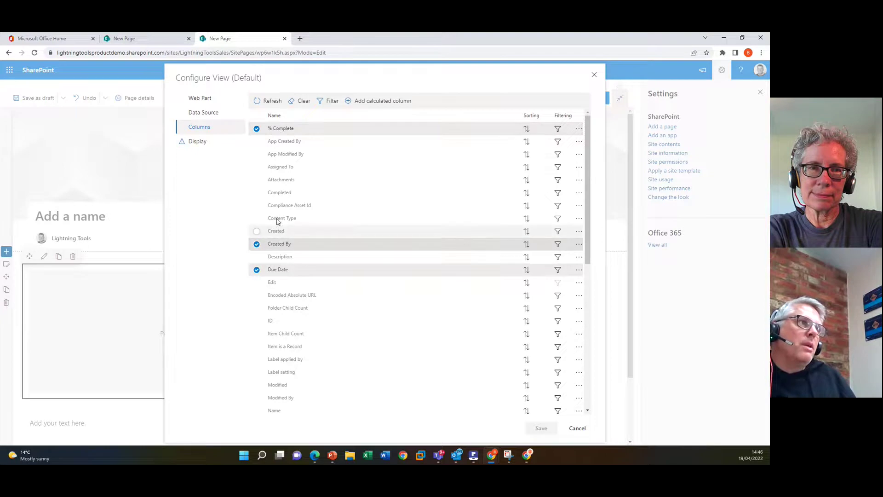
{"action": "left_click", "coordinate": [258, 168]}
{"action": "scroll", "coordinate": [262, 290], "scroll_direction": "down", "scroll_amount": 3}
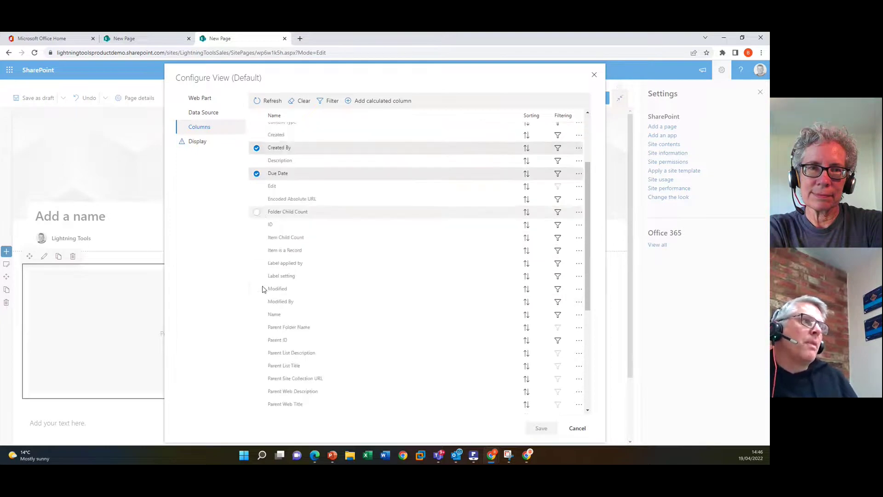
{"action": "scroll", "coordinate": [260, 317], "scroll_direction": "down", "scroll_amount": 3}
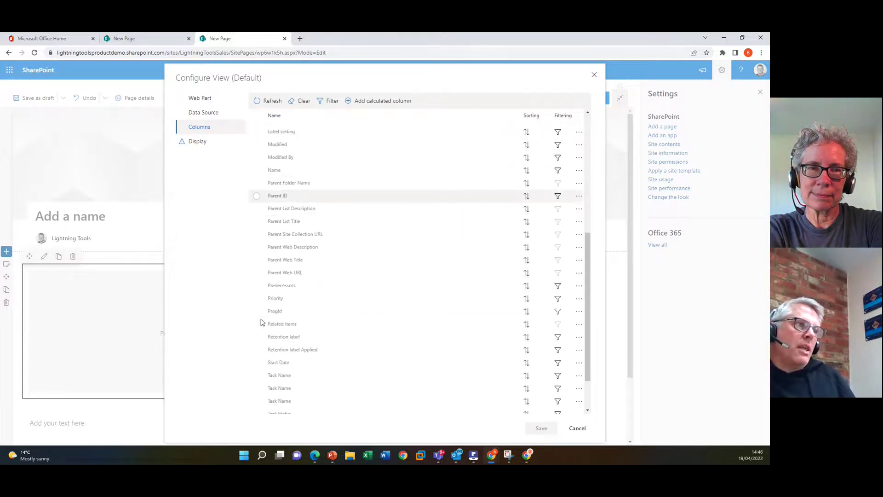
{"action": "left_click", "coordinate": [256, 299]}
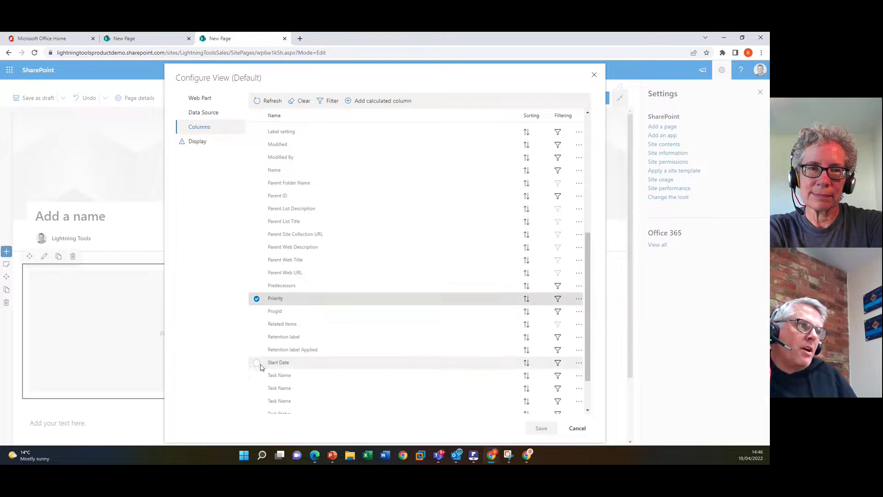
{"action": "left_click", "coordinate": [256, 363]}
{"action": "left_click", "coordinate": [256, 376]}
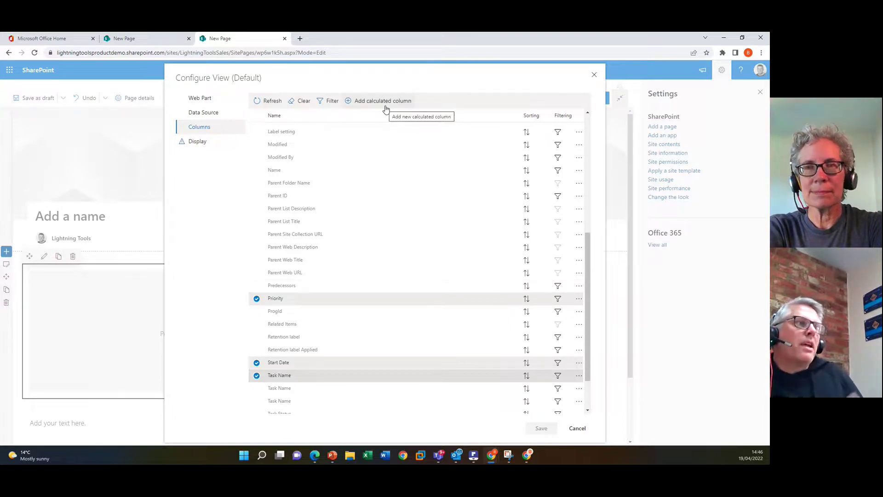
{"action": "left_click", "coordinate": [203, 143]}
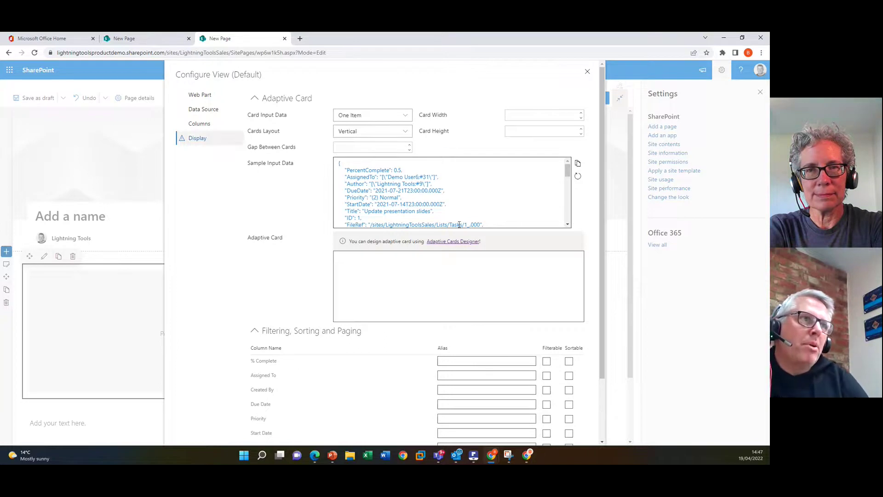
Keep the vertical Cards Layout and expand the Host Configuration settings
{"action": "mouse_move", "coordinate": [568, 171]}
{"action": "left_mouse_down"}
{"action": "mouse_move", "coordinate": [570, 220]}
{"action": "mouse_move", "coordinate": [569, 165]}
{"action": "left_mouse_up"}
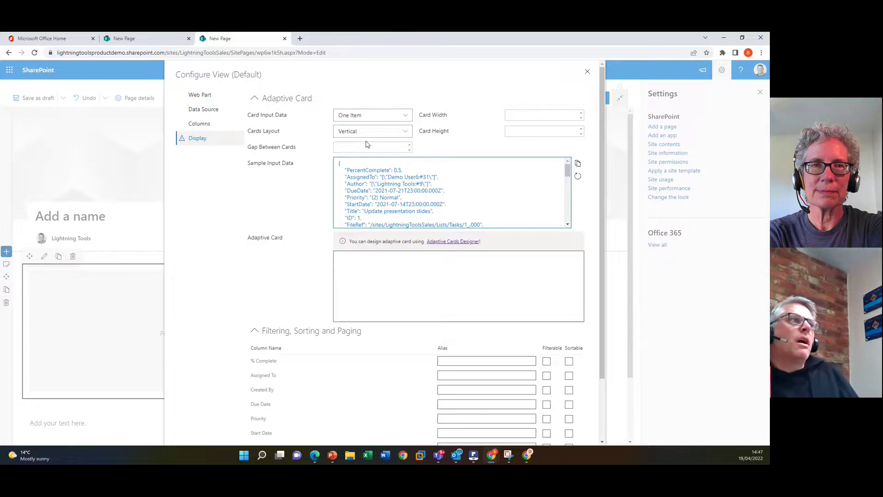
{"action": "left_click", "coordinate": [381, 133]}
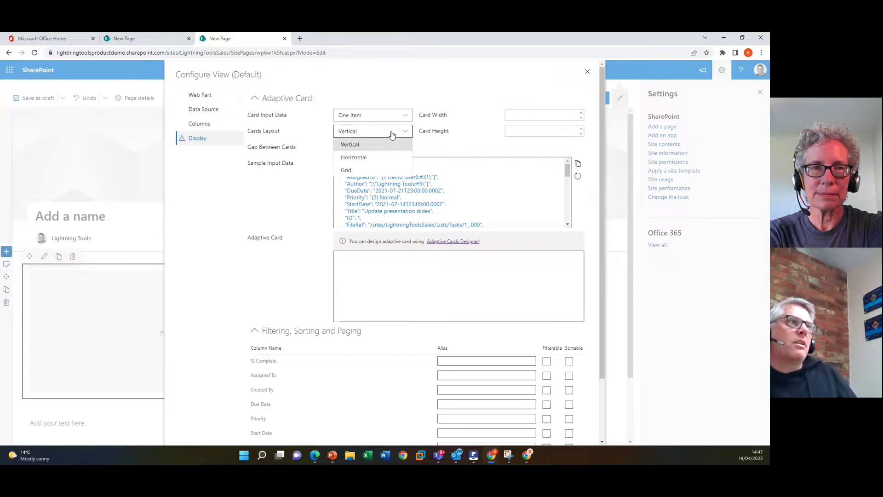
{"action": "left_click", "coordinate": [392, 134]}
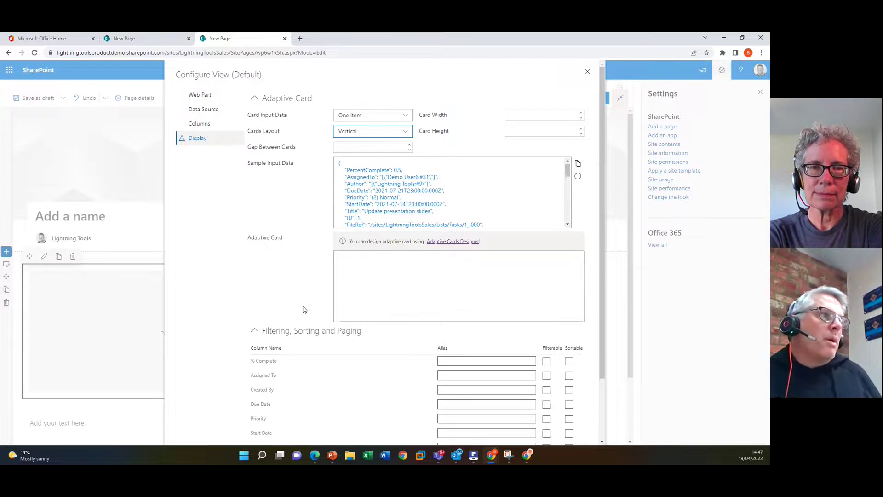
{"action": "scroll", "coordinate": [285, 312], "scroll_direction": "down", "scroll_amount": 3}
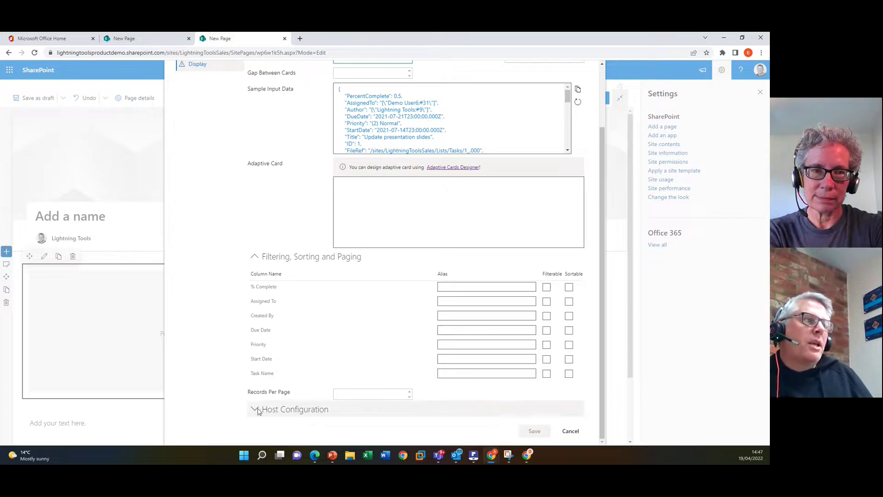
{"action": "left_click", "coordinate": [286, 408]}
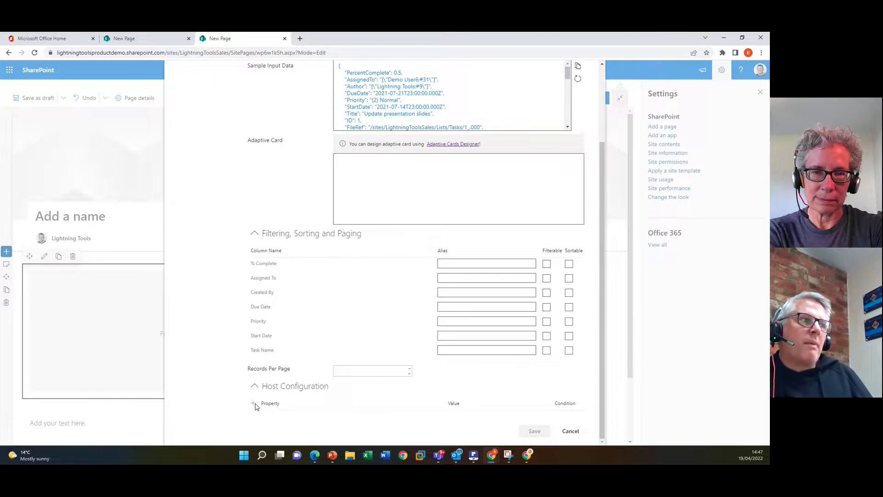
Review the sample task JSON (PercentComplete 0.5) and copy the sample input data
{"action": "scroll", "coordinate": [258, 400], "scroll_direction": "up", "scroll_amount": 3}
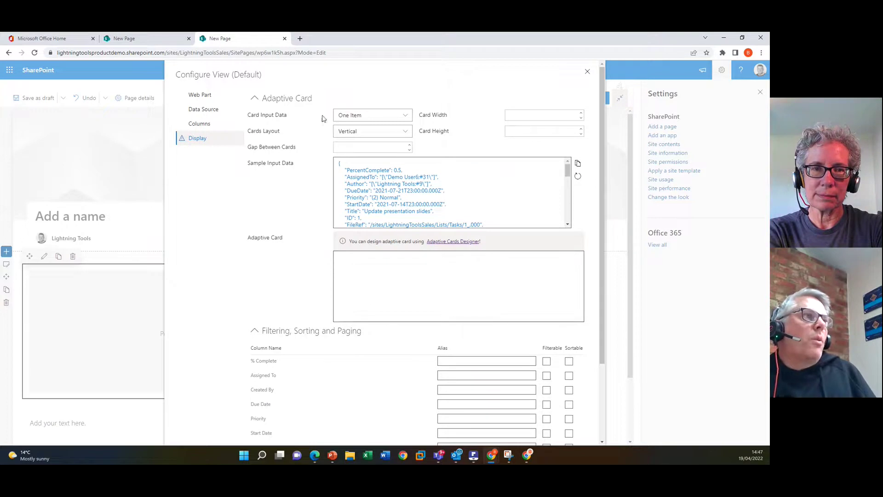
{"action": "scroll", "coordinate": [416, 198], "scroll_direction": "down", "scroll_amount": 5}
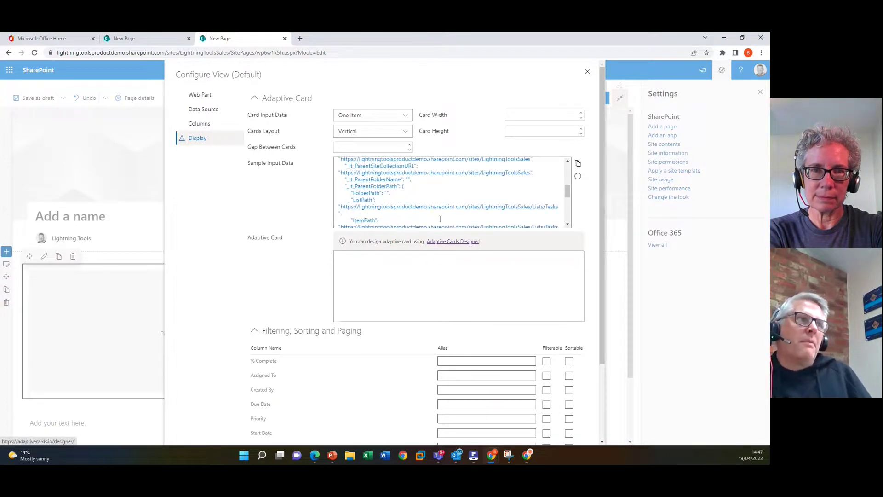
{"action": "scroll", "coordinate": [438, 213], "scroll_direction": "up", "scroll_amount": 5}
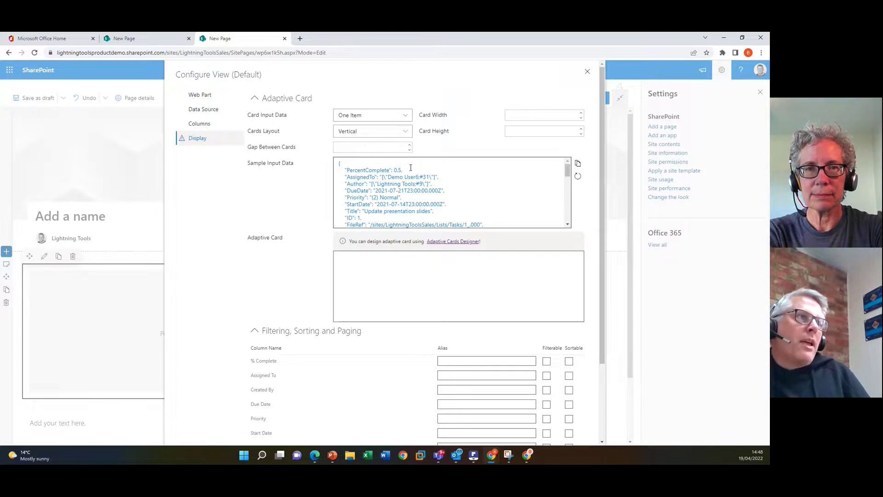
{"action": "double_click", "coordinate": [396, 170]}
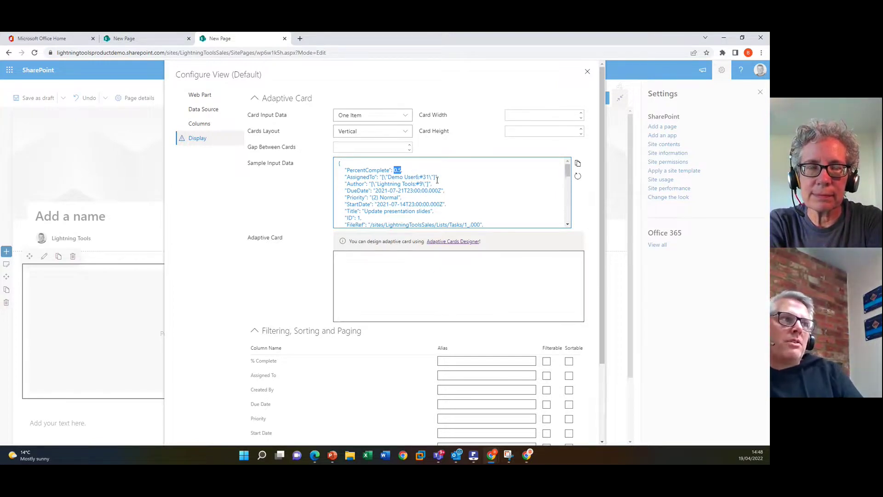
{"action": "scroll", "coordinate": [372, 181], "scroll_direction": "down", "scroll_amount": 5}
{"action": "scroll", "coordinate": [385, 166], "scroll_direction": "down", "scroll_amount": 10}
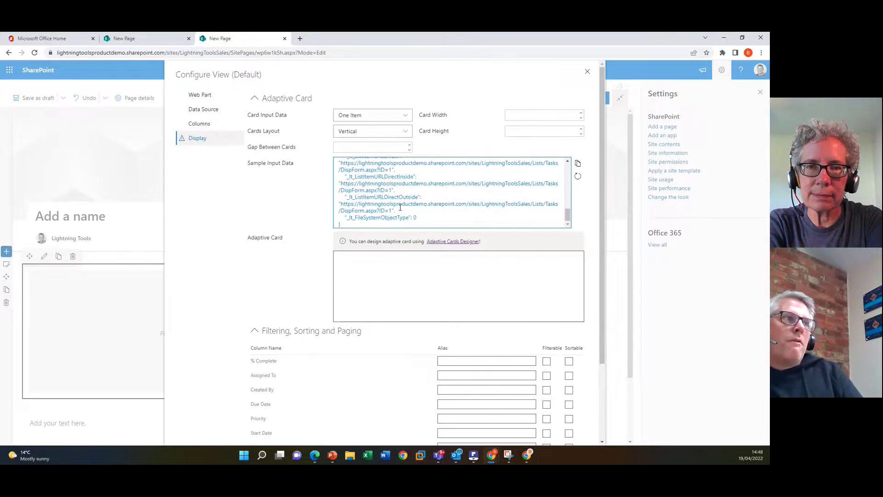
{"action": "scroll", "coordinate": [397, 223], "scroll_direction": "up", "scroll_amount": 15}
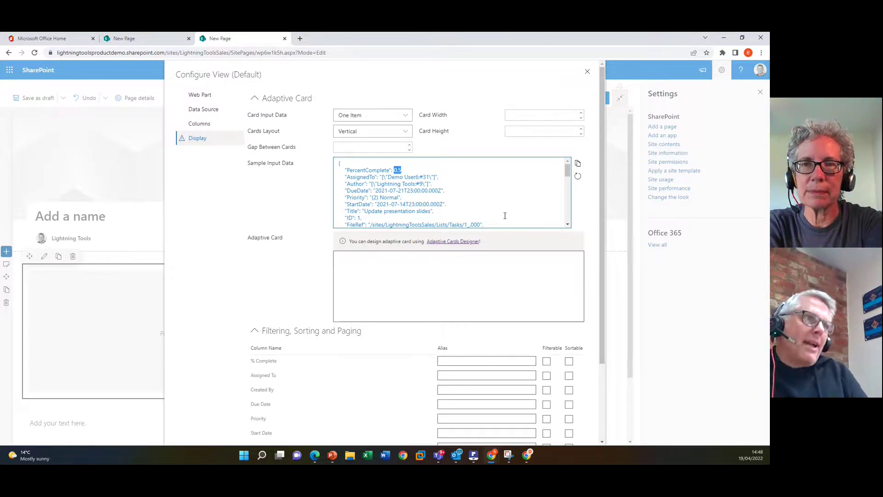
{"action": "left_click", "coordinate": [575, 170]}
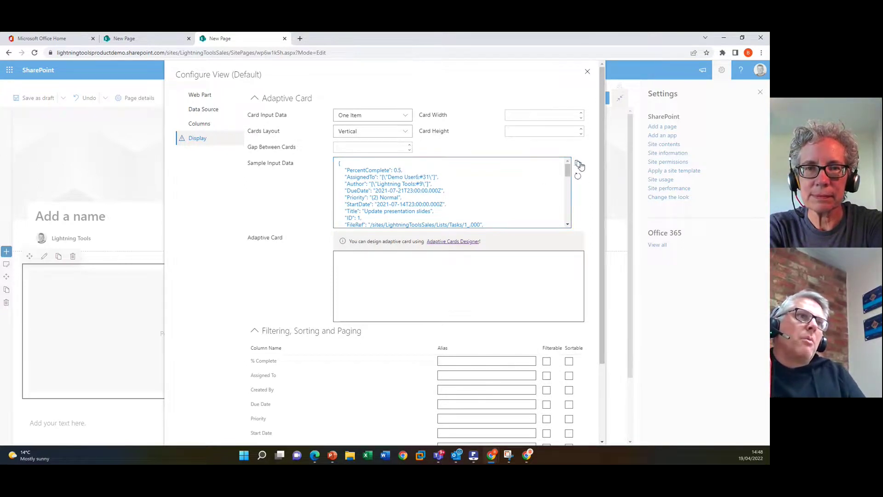
Replace the Designer's sample data with the copied SharePoint task JSON
{"action": "left_click", "coordinate": [458, 244]}
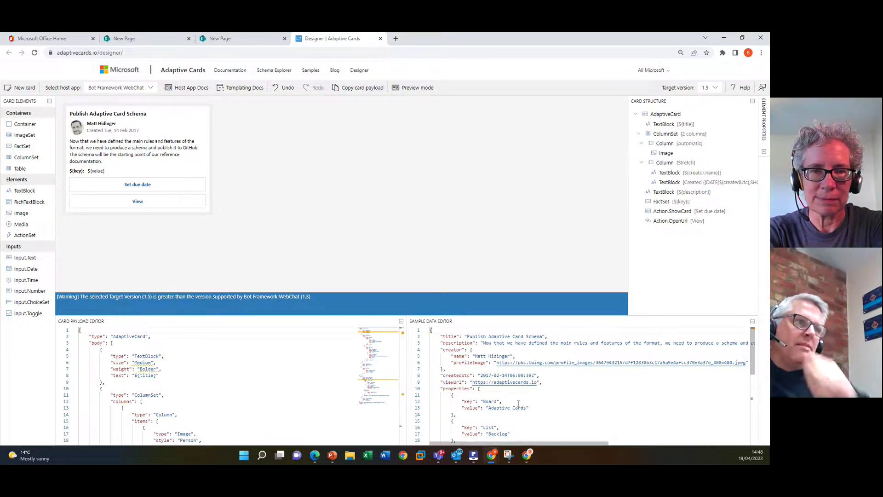
{"action": "left_click", "coordinate": [571, 394]}
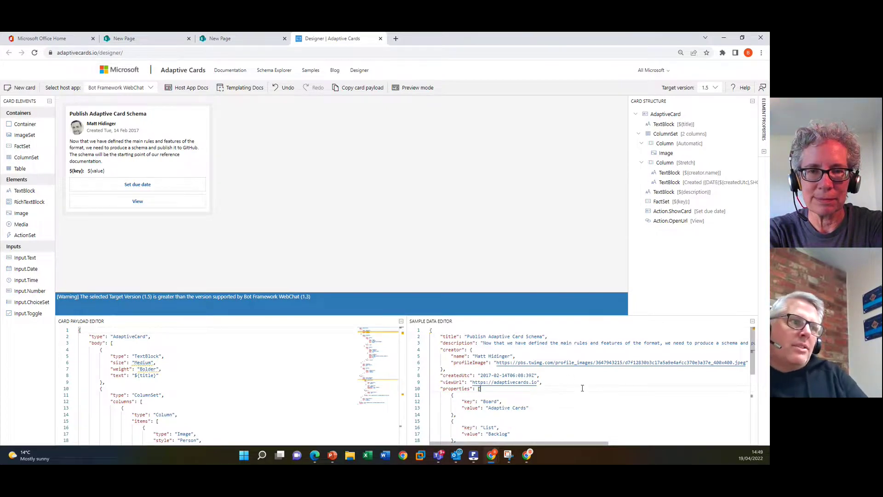
{"action": "key", "text": "ctrl+a"}
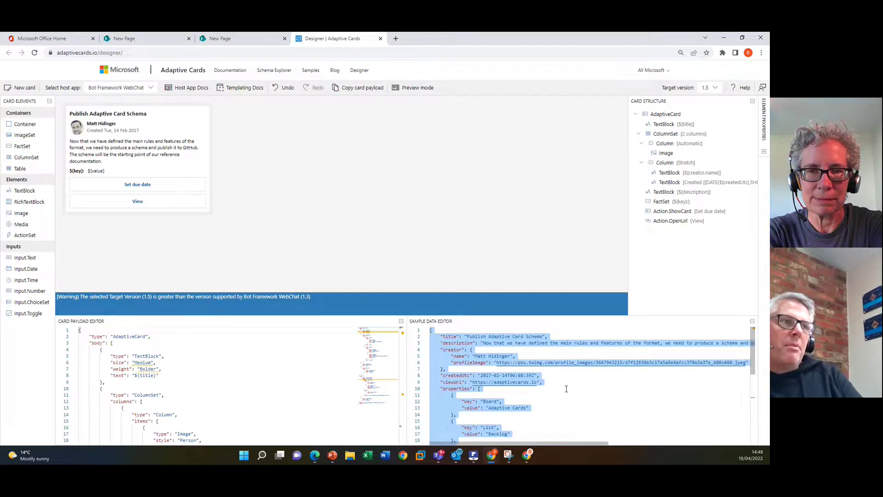
{"action": "key", "text": "ctrl+v"}
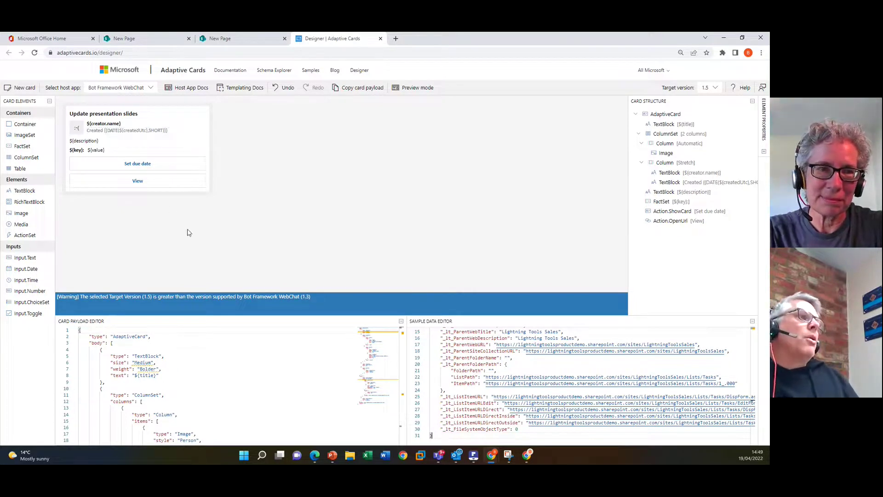
Bind the ${creator.name} text to the task Title, then check the sample title in SharePoint
{"action": "left_click", "coordinate": [119, 124]}
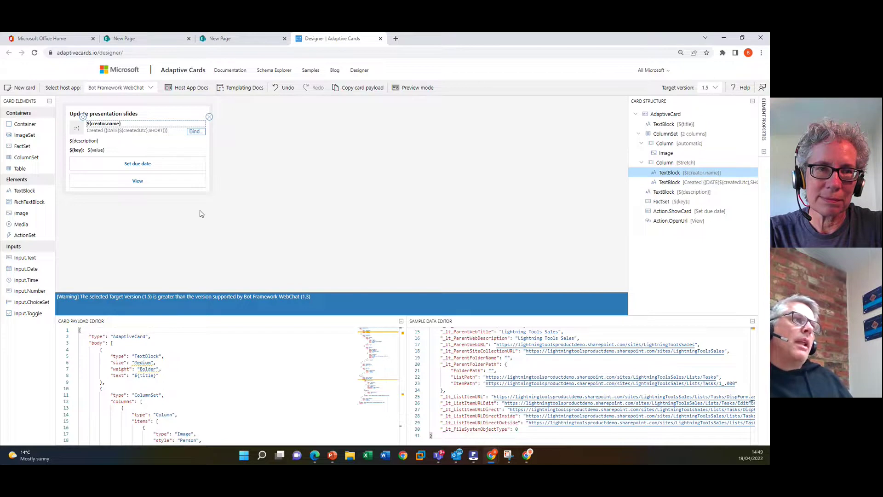
{"action": "left_click", "coordinate": [195, 132]}
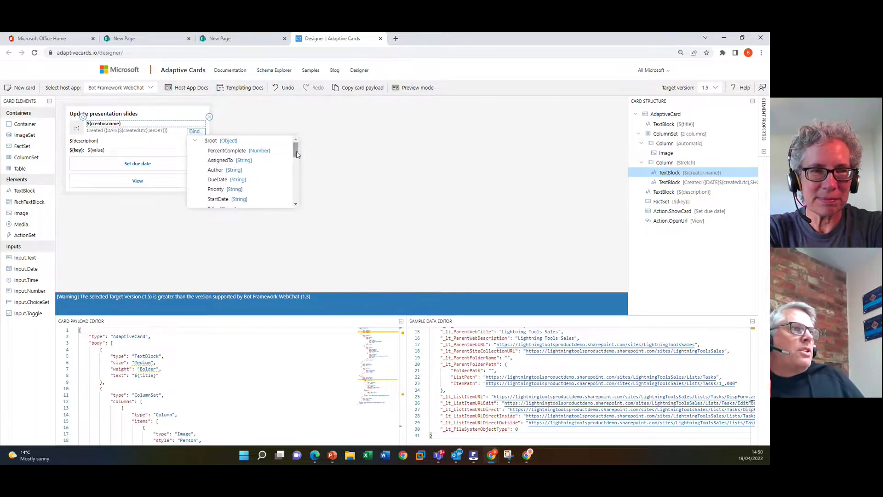
{"action": "mouse_move", "coordinate": [296, 149]}
{"action": "left_mouse_down"}
{"action": "mouse_move", "coordinate": [302, 201]}
{"action": "mouse_move", "coordinate": [297, 159]}
{"action": "left_mouse_up"}
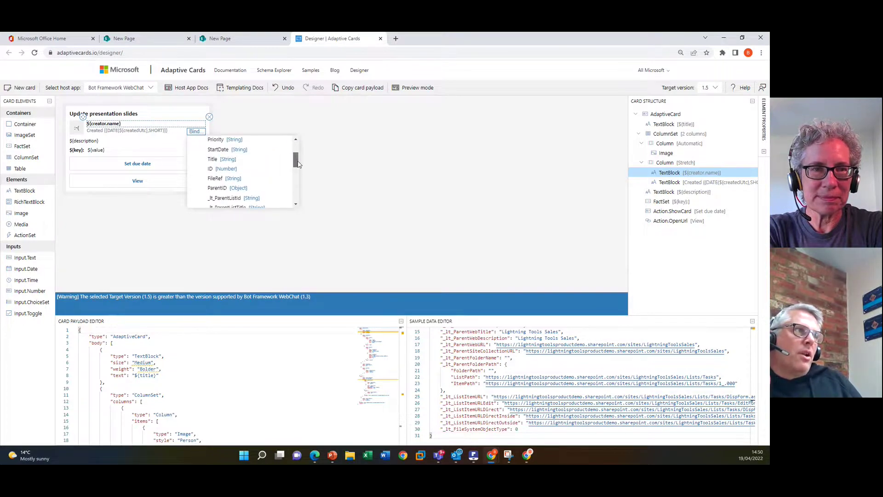
{"action": "left_click", "coordinate": [232, 164]}
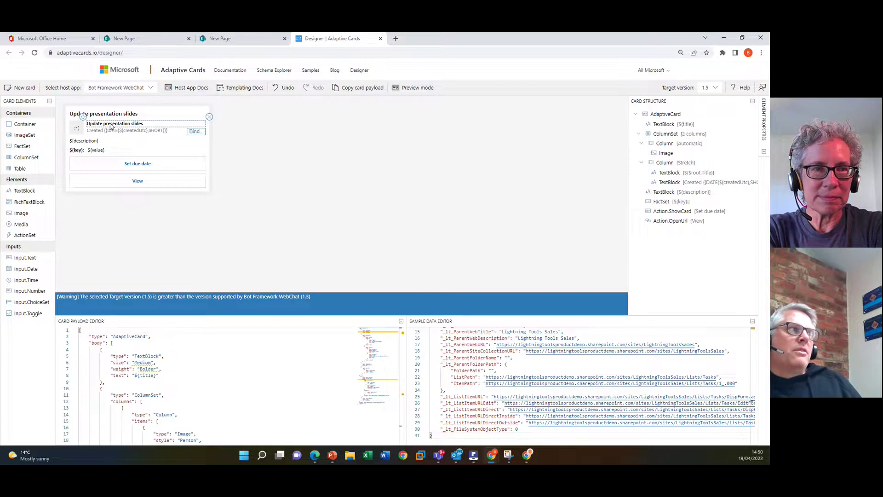
{"action": "left_click", "coordinate": [218, 40]}
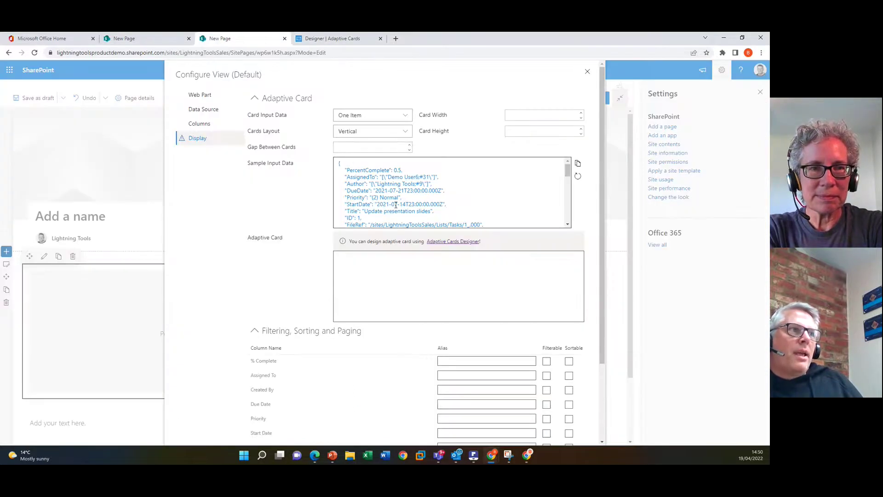
{"action": "left_click_drag", "start_coordinate": [364, 212], "coordinate": [431, 211]}
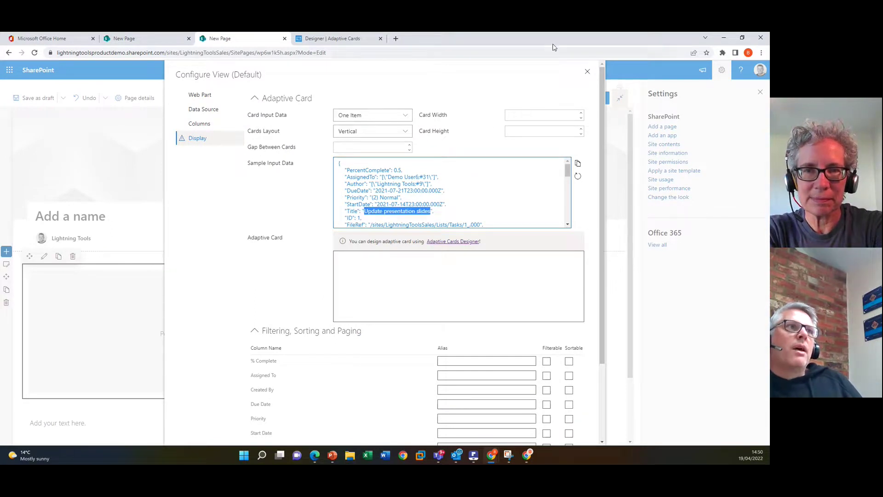
Bind the Created date line to DueDate and select the entire card payload JSON
{"action": "left_click", "coordinate": [327, 39]}
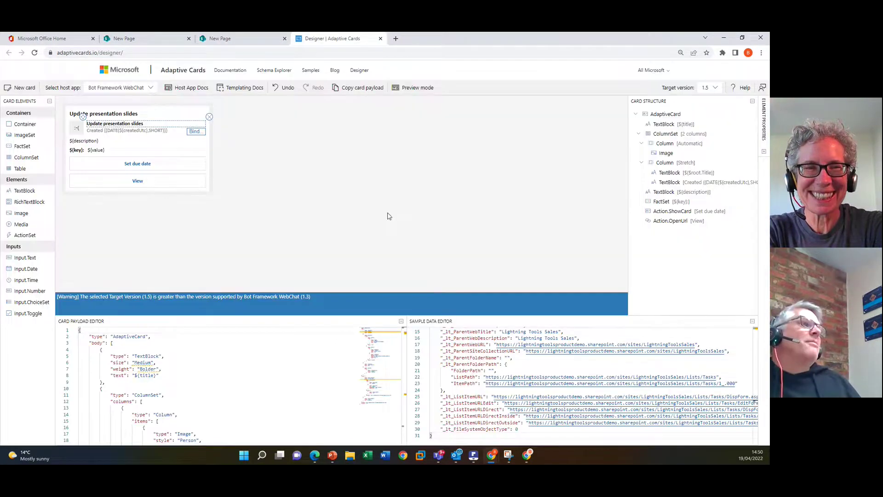
{"action": "left_click", "coordinate": [196, 132]}
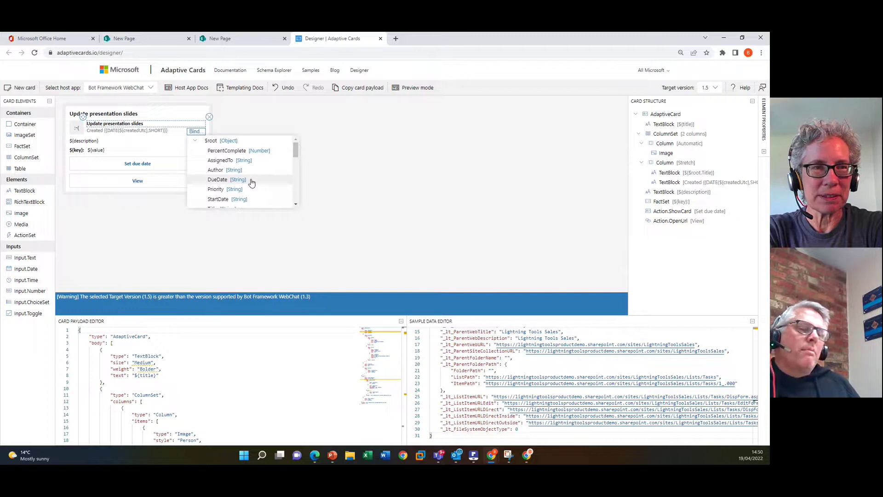
{"action": "left_click", "coordinate": [403, 181]}
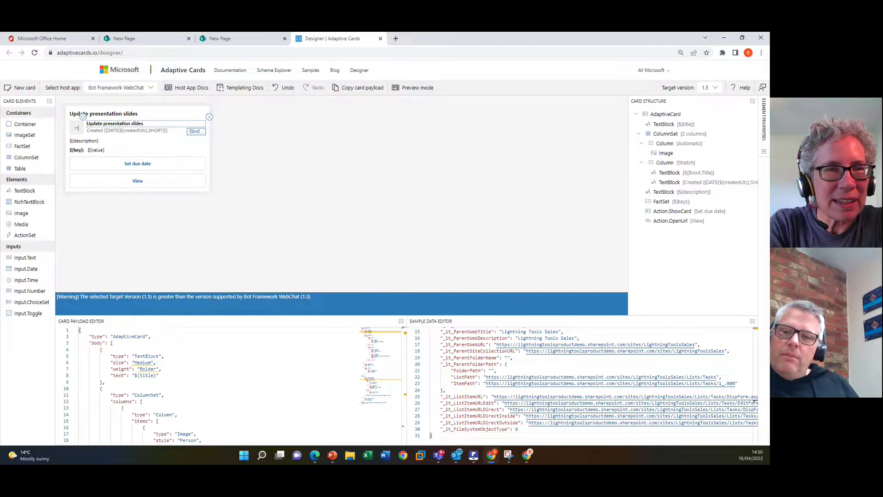
{"action": "left_click", "coordinate": [187, 131]}
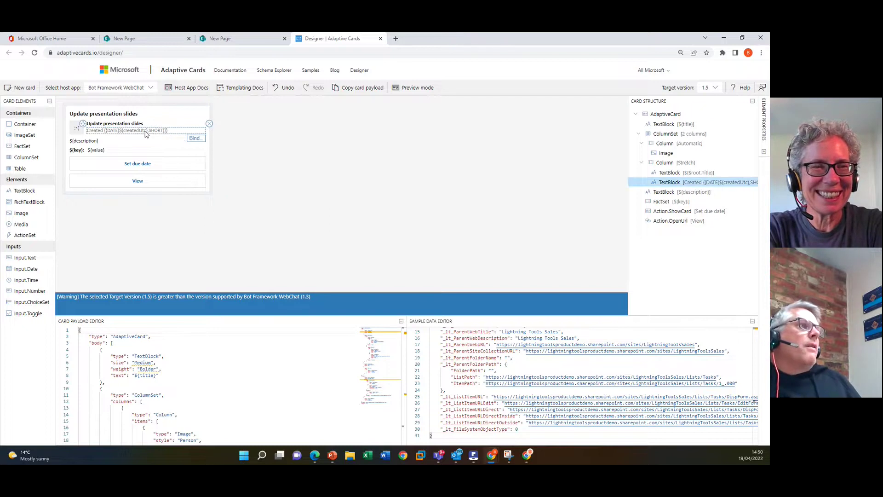
{"action": "left_click", "coordinate": [196, 138]}
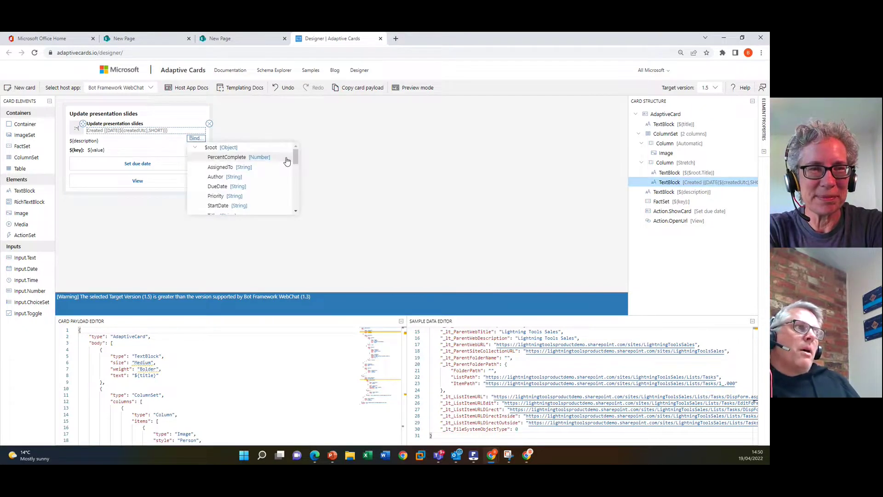
{"action": "left_click", "coordinate": [255, 186]}
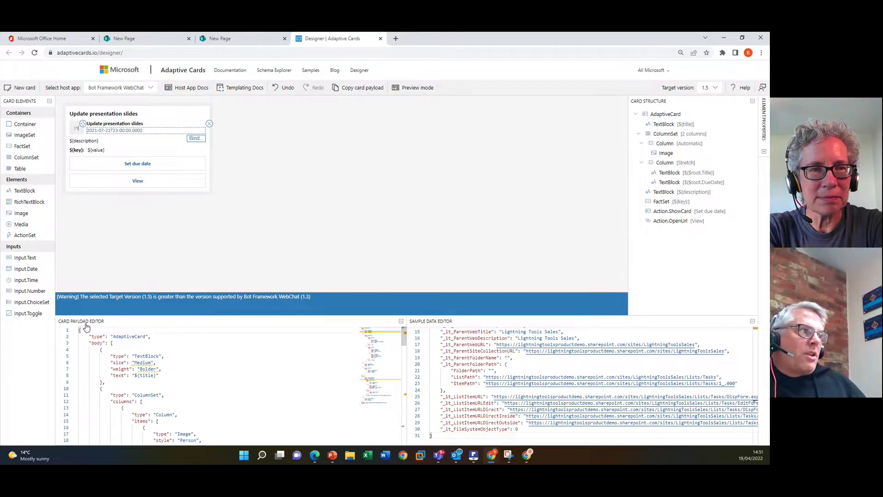
{"action": "left_click", "coordinate": [252, 379]}
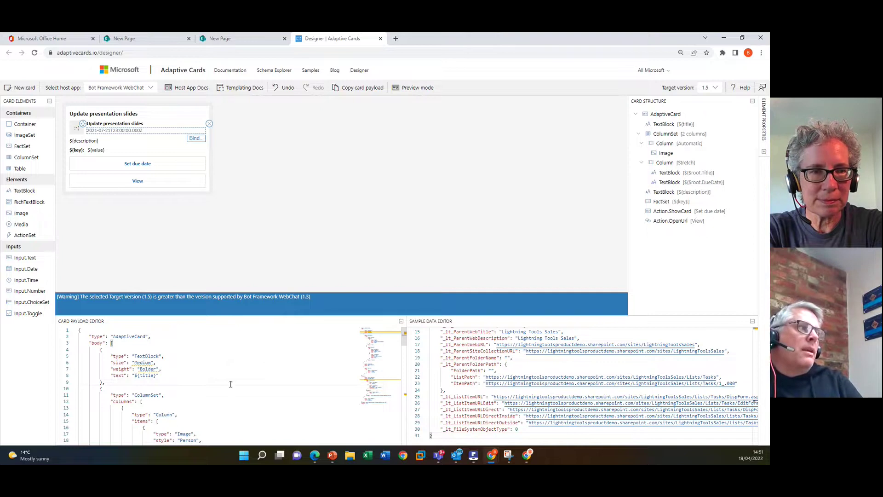
{"action": "key", "text": "ctrl+a"}
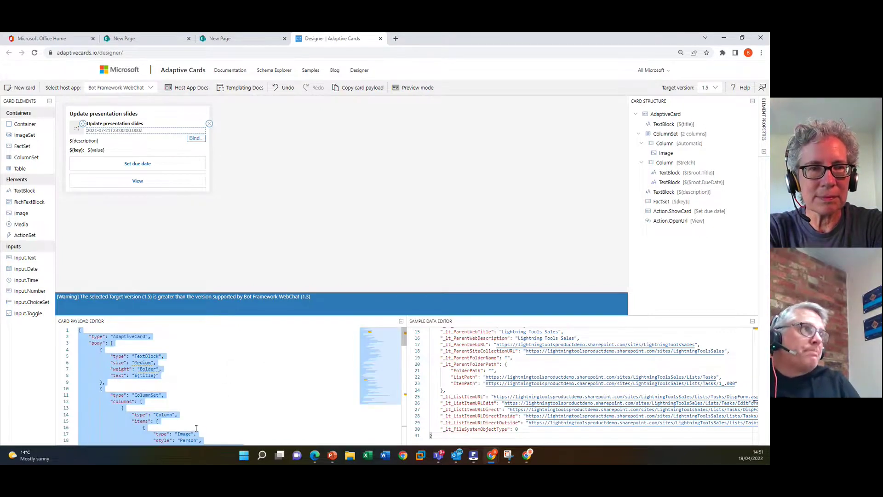
Paste the card JSON into the Adaptive Card box and save the view
{"action": "left_click", "coordinate": [224, 41]}
{"action": "left_click", "coordinate": [483, 306]}
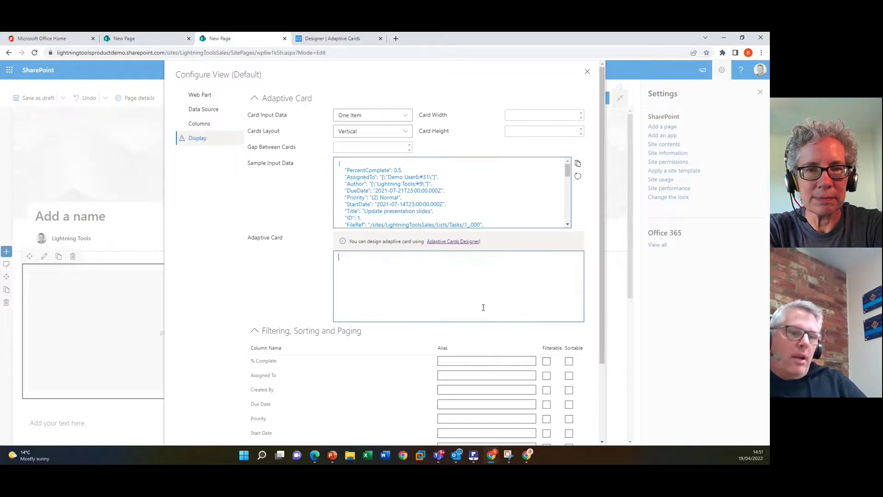
{"action": "key", "text": "ctrl+v"}
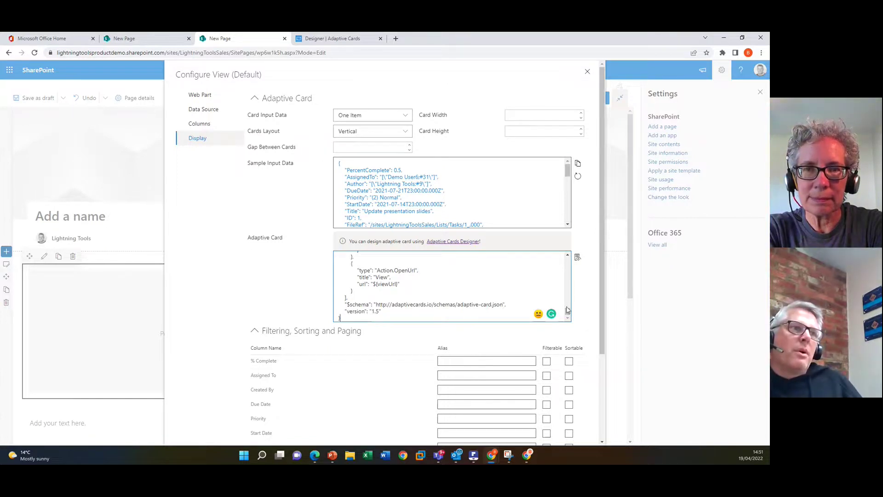
{"action": "left_click_drag", "start_coordinate": [568, 312], "coordinate": [567, 260]}
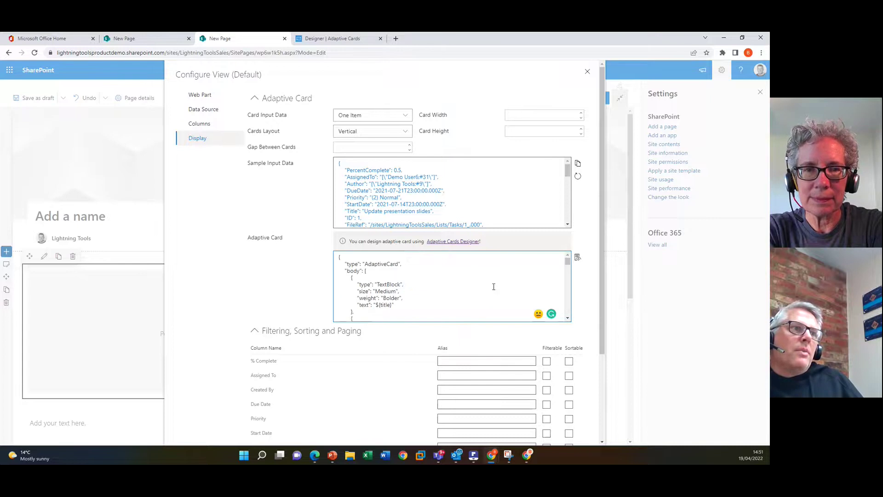
{"action": "left_click_drag", "start_coordinate": [600, 322], "coordinate": [603, 407]}
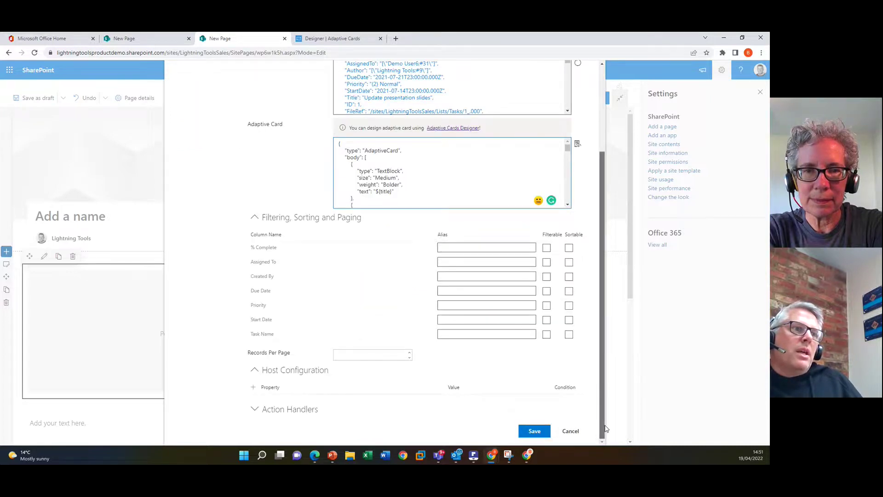
{"action": "left_click", "coordinate": [534, 431]}
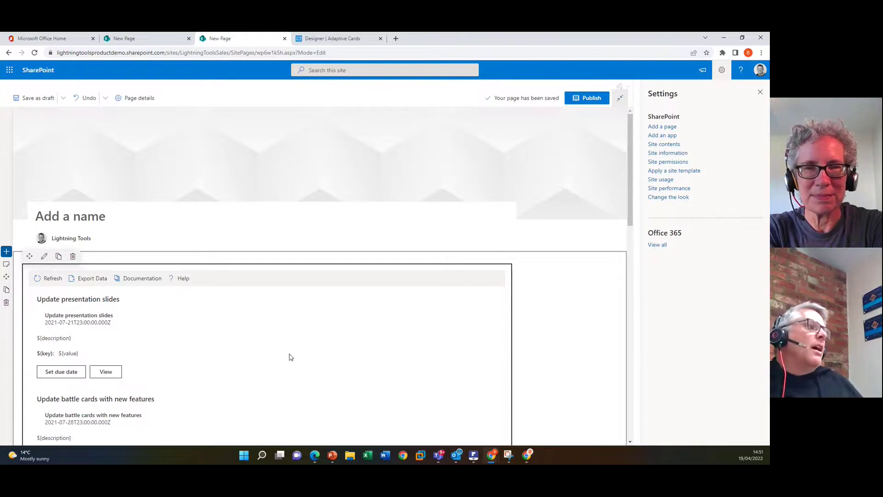
Review the task titles rendered as cards, then return to the Adaptive Cards Designer
{"action": "left_click_drag", "start_coordinate": [49, 316], "coordinate": [110, 315]}
{"action": "scroll", "coordinate": [138, 337], "scroll_direction": "down", "scroll_amount": 2}
{"action": "left_click_drag", "start_coordinate": [40, 318], "coordinate": [158, 319]}
{"action": "scroll", "coordinate": [164, 339], "scroll_direction": "down", "scroll_amount": 3}
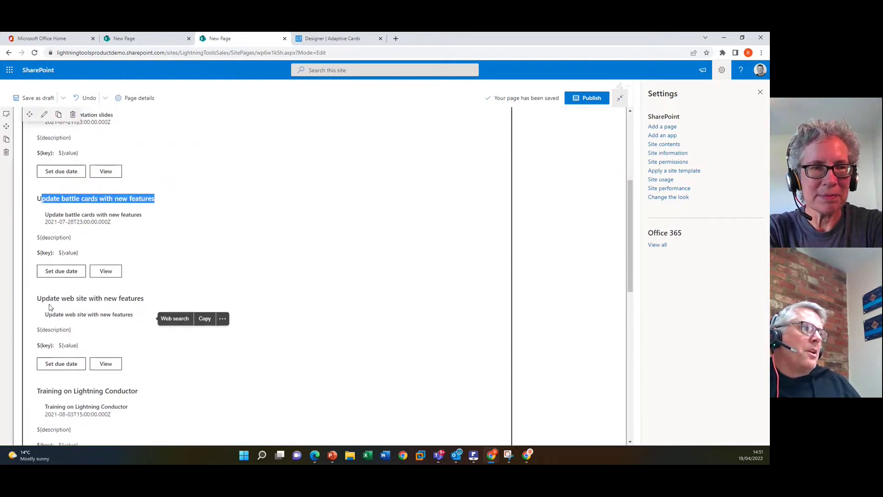
{"action": "left_click_drag", "start_coordinate": [49, 299], "coordinate": [178, 307]}
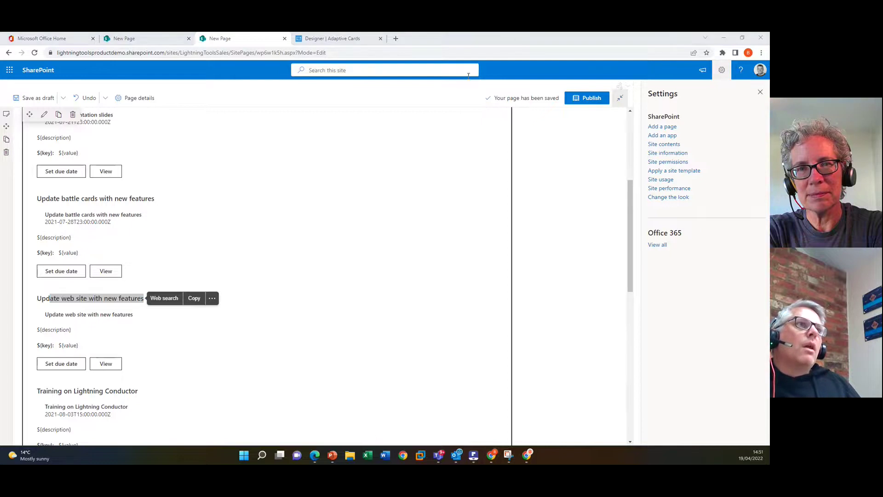
{"action": "left_click", "coordinate": [217, 42]}
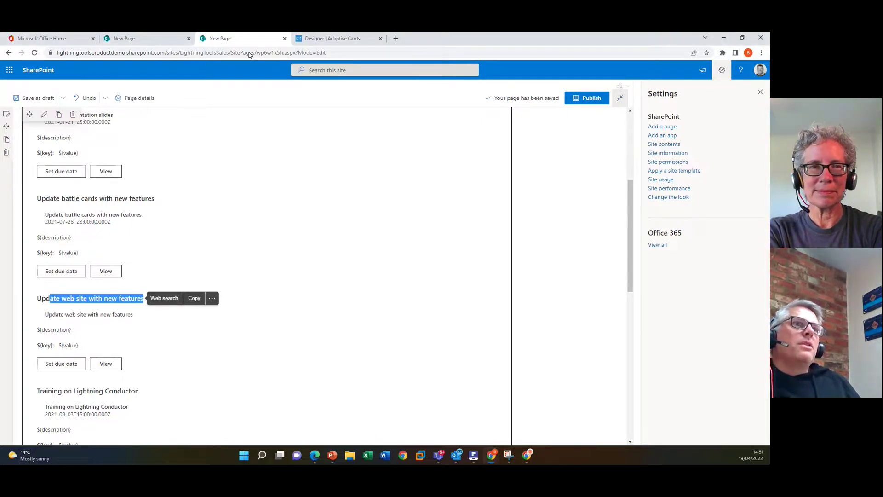
{"action": "key", "text": "ctrl+Tab"}
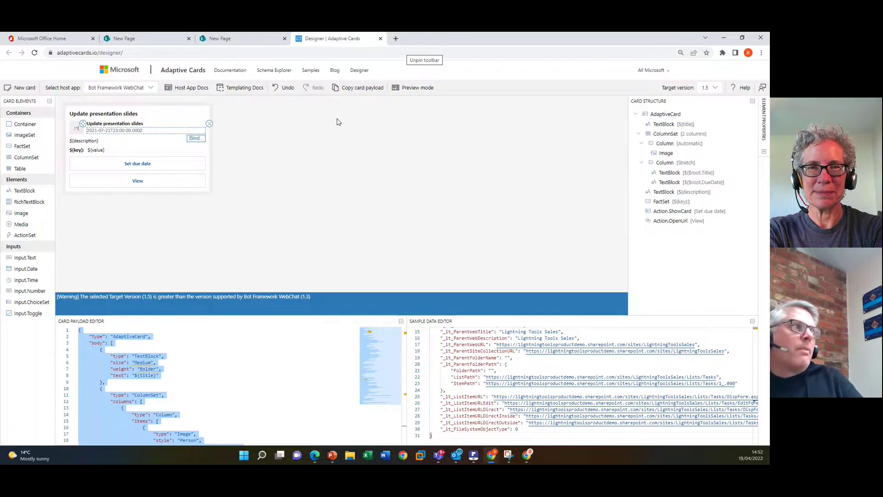
Start a new card and browse the sample templates such as Agenda, Expense report and Flight details
{"action": "left_click", "coordinate": [352, 174]}
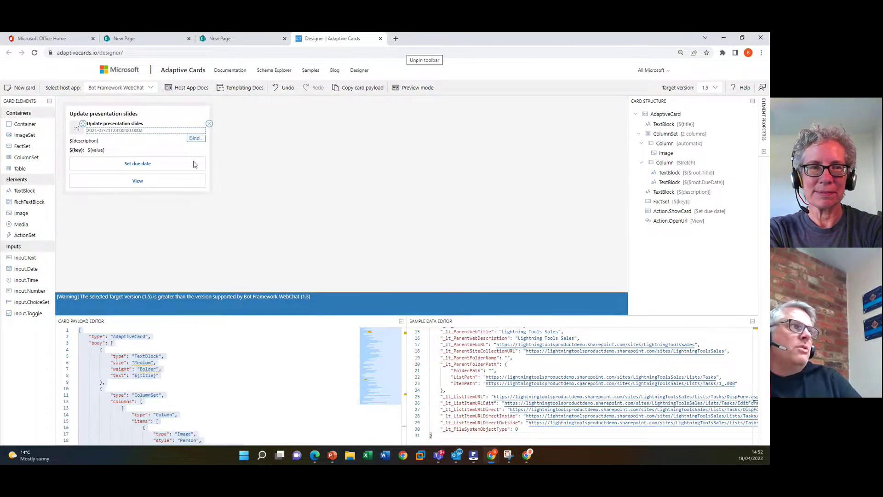
{"action": "left_click", "coordinate": [19, 87]}
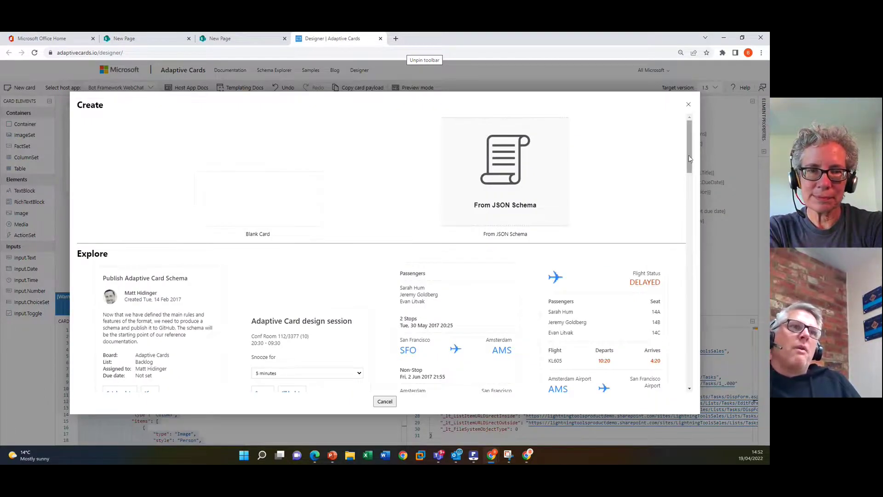
{"action": "scroll", "coordinate": [694, 165], "scroll_direction": "down", "scroll_amount": 2}
{"action": "scroll", "coordinate": [695, 170], "scroll_direction": "down", "scroll_amount": 4}
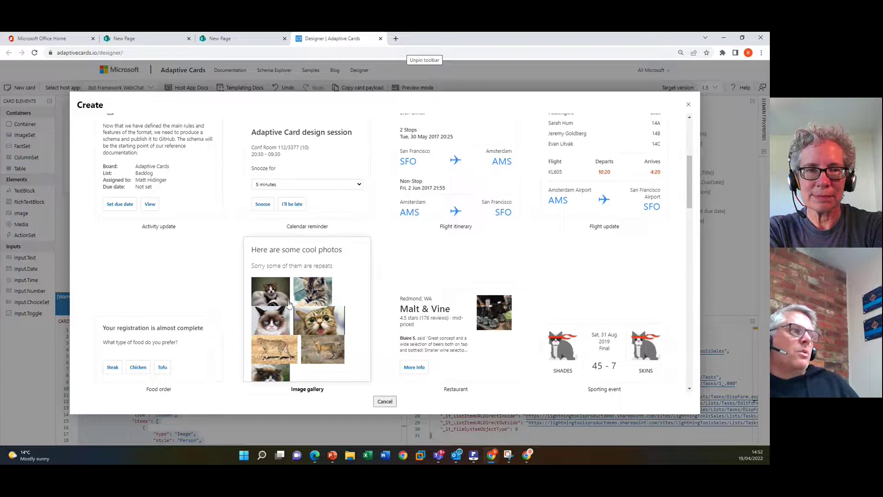
{"action": "scroll", "coordinate": [328, 345], "scroll_direction": "down", "scroll_amount": 1}
{"action": "scroll", "coordinate": [327, 345], "scroll_direction": "down", "scroll_amount": 5}
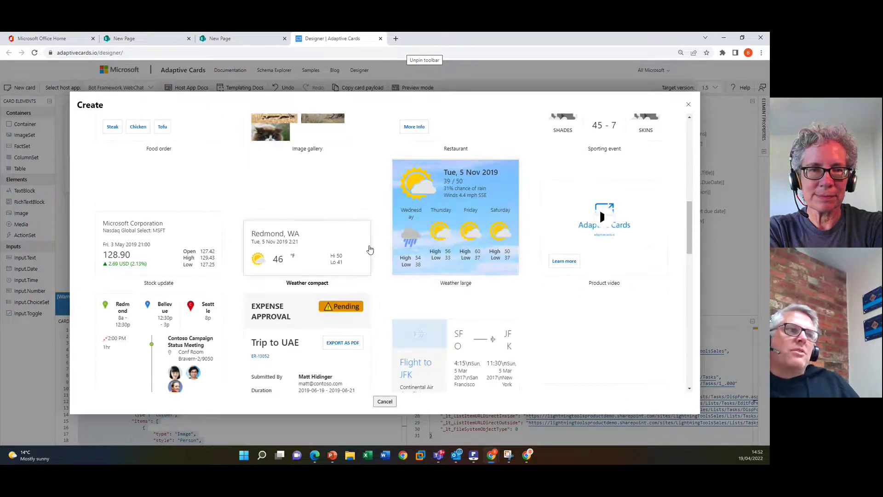
{"action": "scroll", "coordinate": [370, 250], "scroll_direction": "down", "scroll_amount": 4}
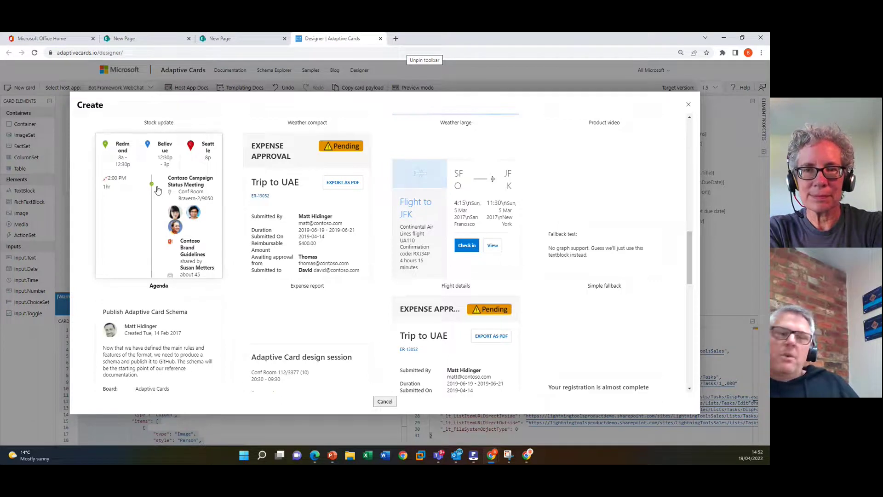
{"action": "left_click", "coordinate": [178, 201]}
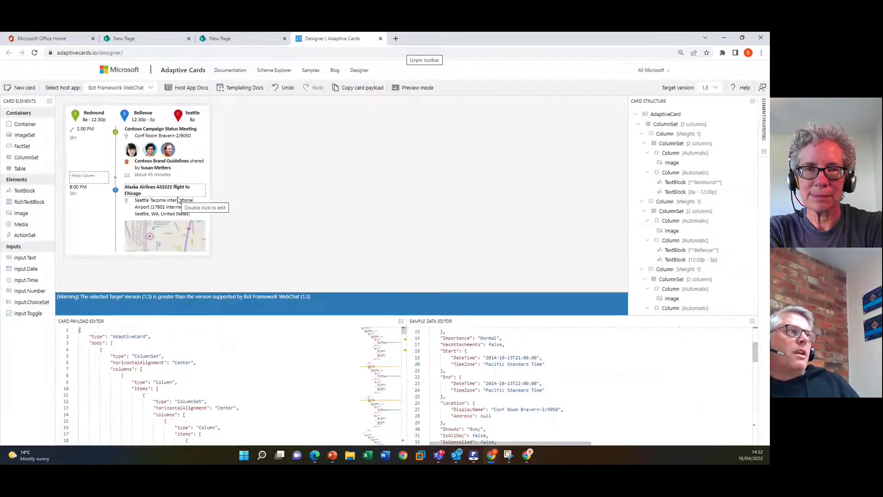